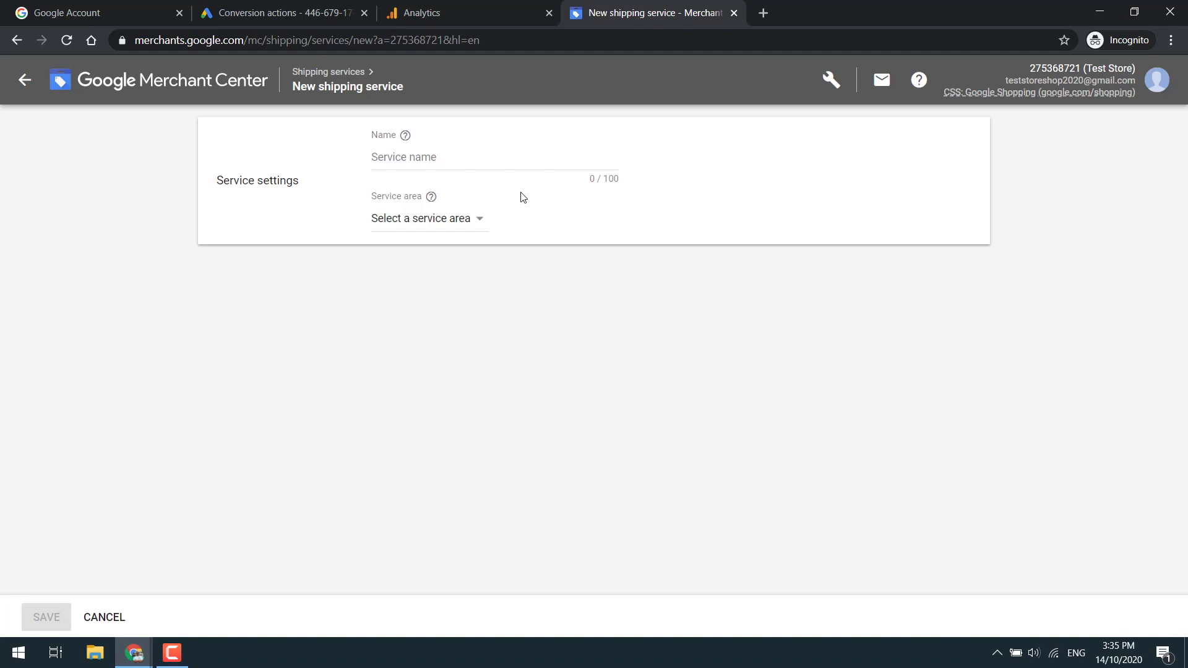
- Name the new shipping service "US Shipping" and set its service area to United States
{"action": "left_click", "coordinate": [451, 171]}
{"action": "type", "text": "US "}
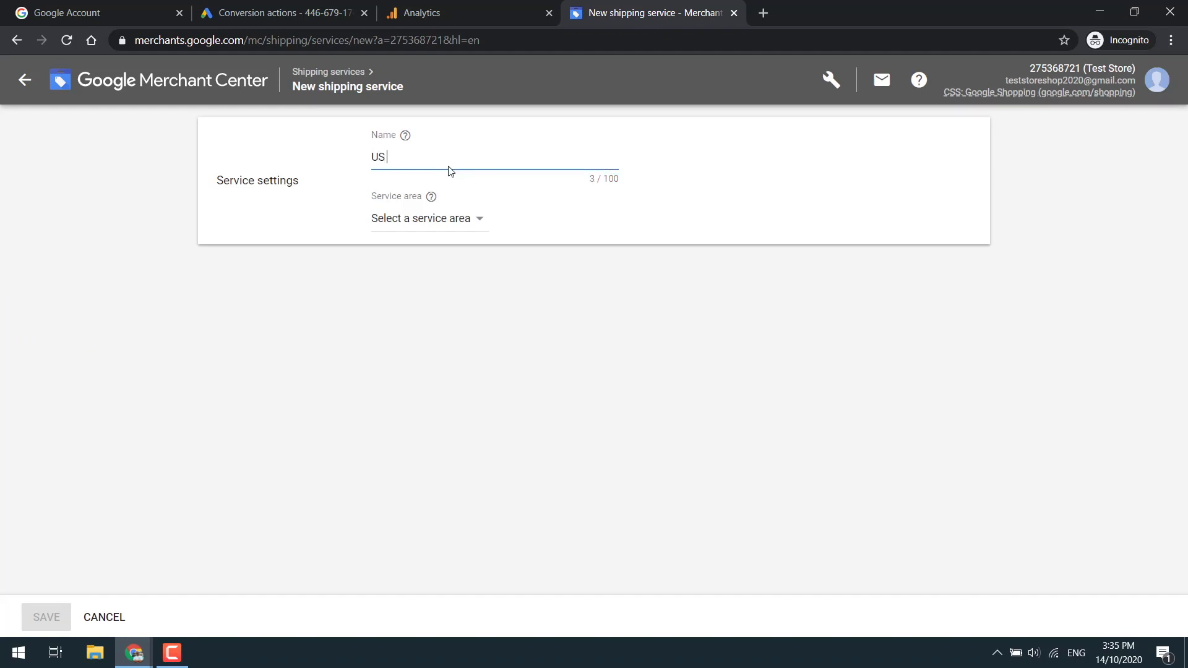
{"action": "type", "text": "Shipping"}
{"action": "left_click", "coordinate": [403, 223]}
{"action": "scroll", "coordinate": [459, 293], "scroll_direction": "down", "scroll_amount": 10}
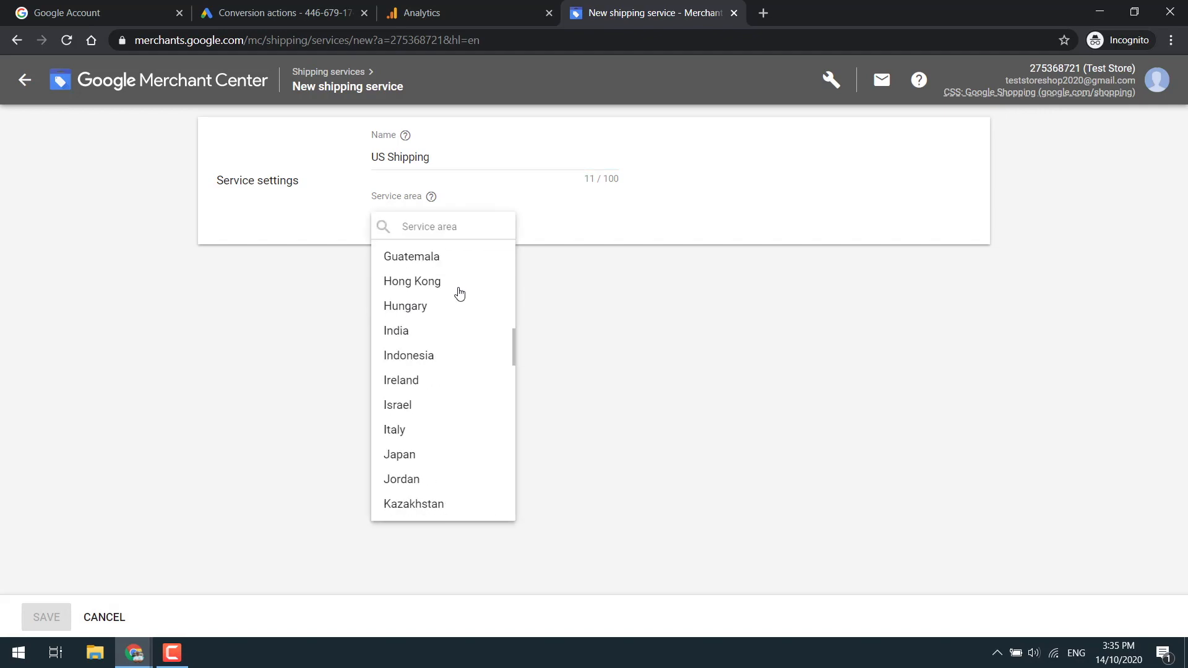
{"action": "scroll", "coordinate": [459, 293], "scroll_direction": "down", "scroll_amount": 18}
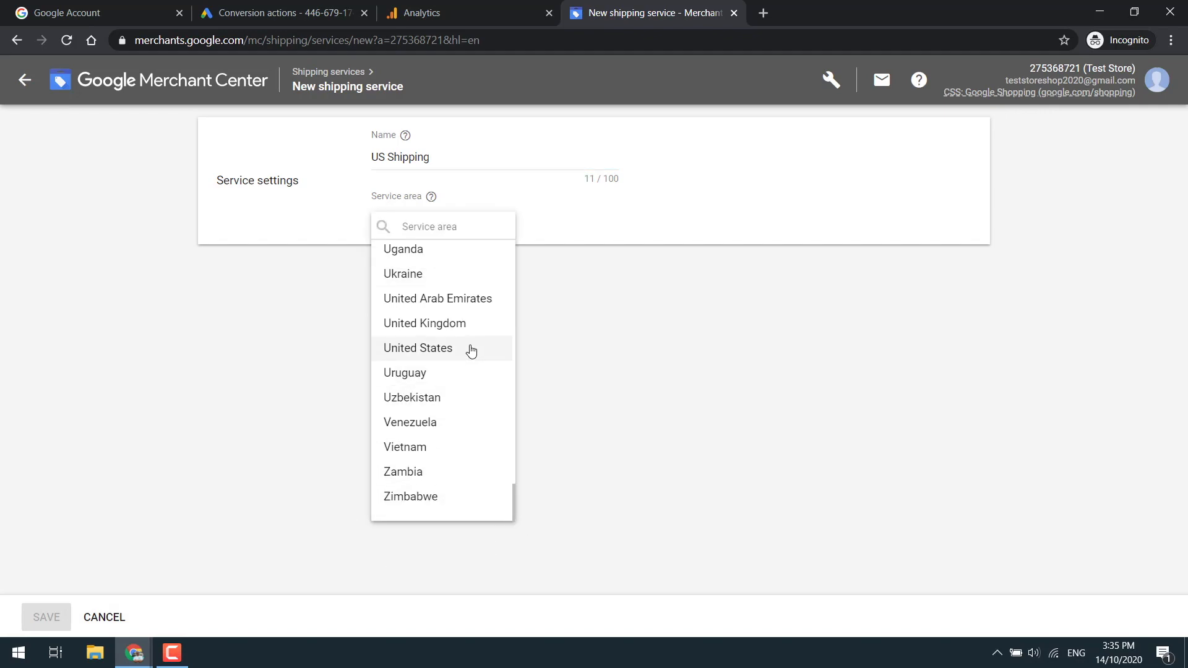
{"action": "left_click", "coordinate": [472, 351]}
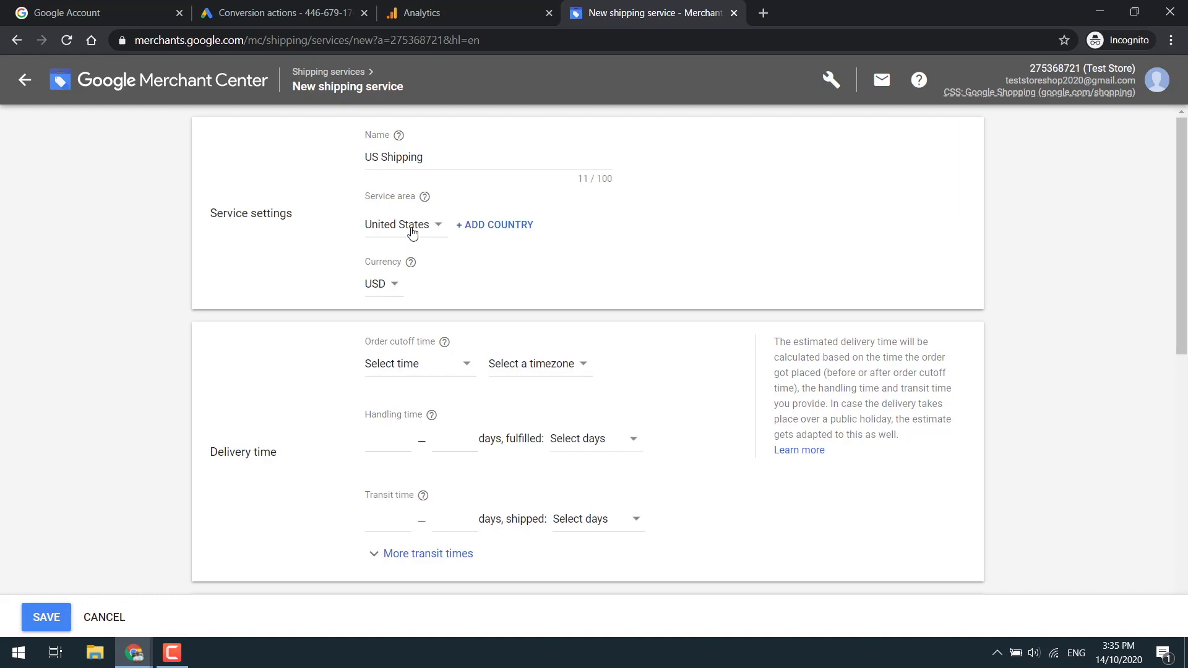
- Set the handling time to 1–2 days, fulfilled Mon – Fri
{"action": "left_click", "coordinate": [378, 440]}
{"action": "key", "text": "Tab"}
{"action": "left_click", "coordinate": [585, 440]}
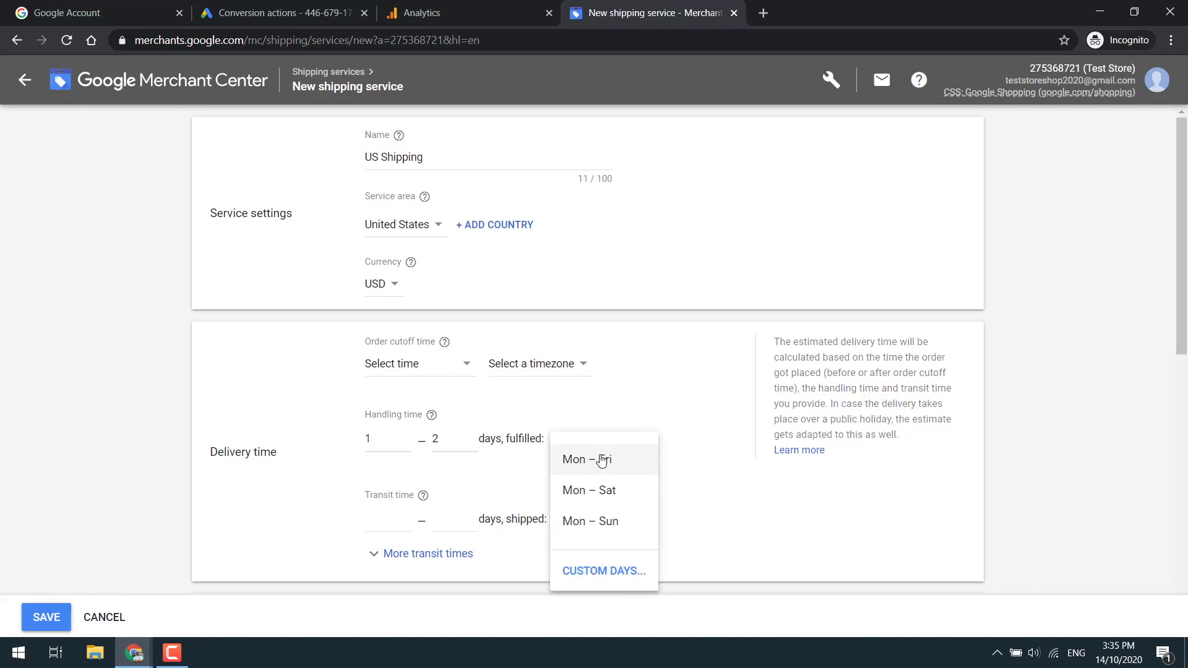
{"action": "left_click", "coordinate": [597, 455]}
- Set the transit time to 2–15 days, shipped Mon – Fri
{"action": "left_click", "coordinate": [381, 527]}
{"action": "mouse_move", "coordinate": [424, 500]}
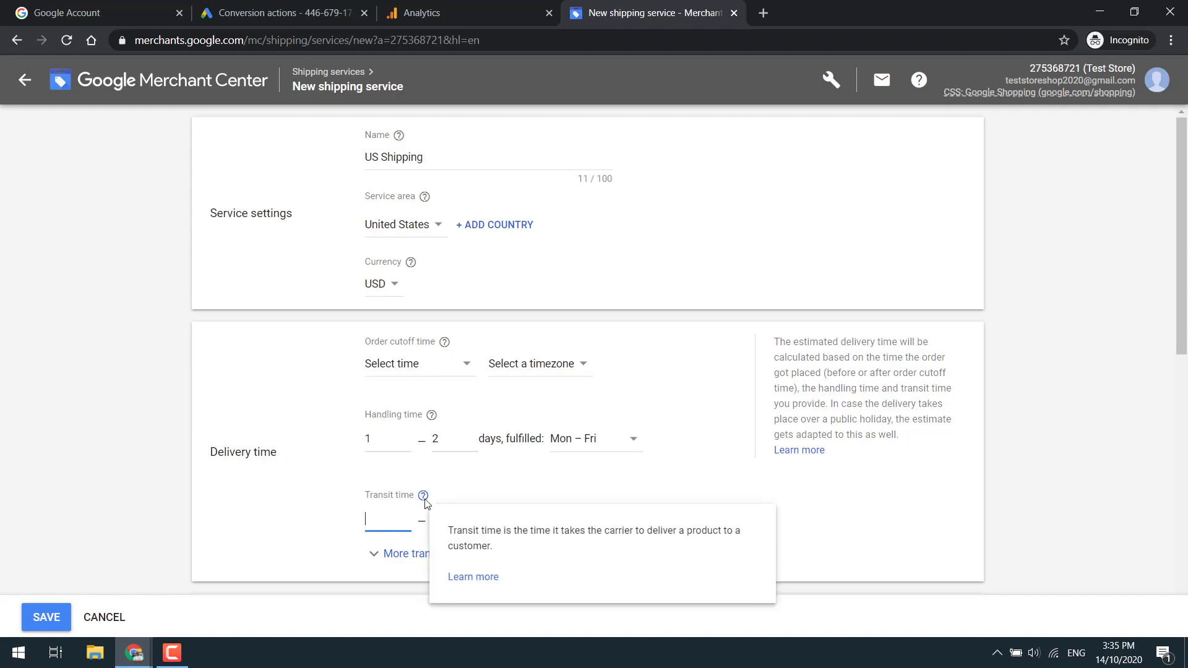
{"action": "key", "text": "Tab"}
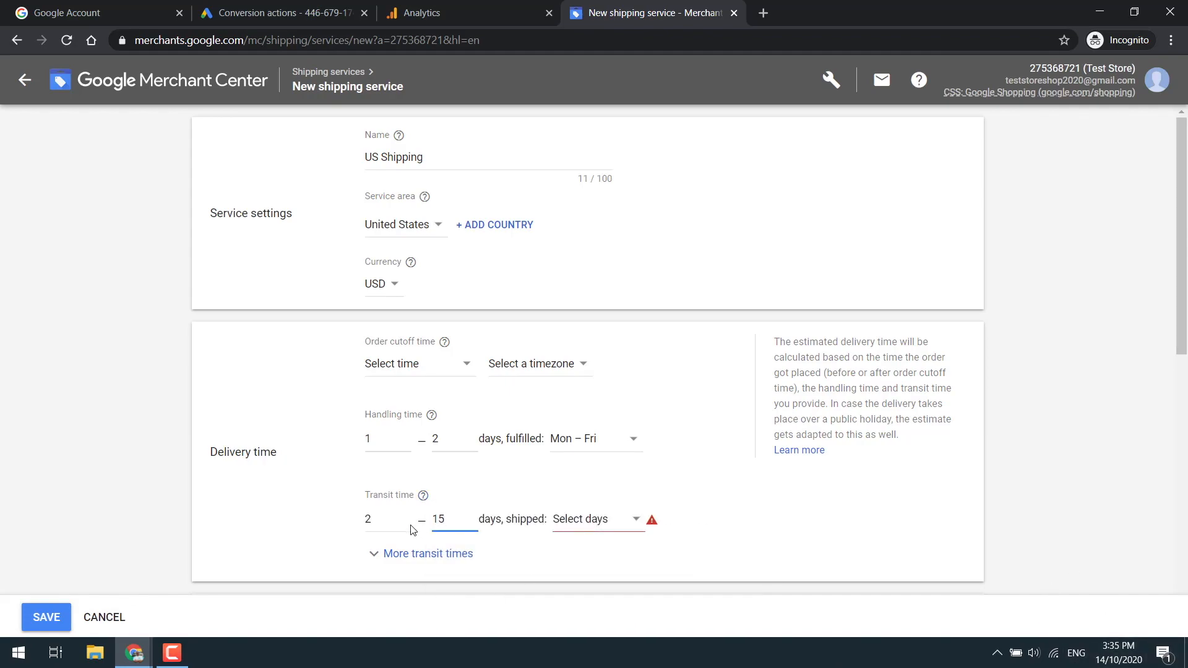
{"action": "key", "text": "shift+Tab"}
{"action": "left_click", "coordinate": [619, 521]}
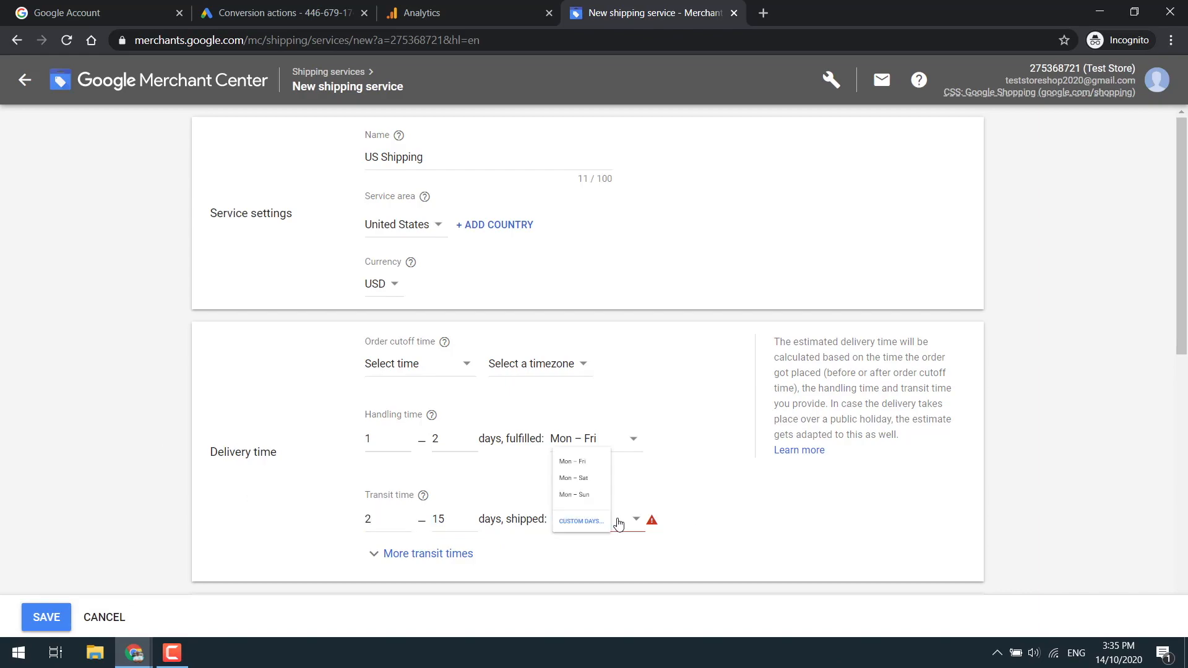
{"action": "left_click", "coordinate": [625, 400]}
- Add a shipping rate to the service with a single fixed rate of $0 for all orders
{"action": "scroll", "coordinate": [625, 401], "scroll_direction": "down", "scroll_amount": 4}
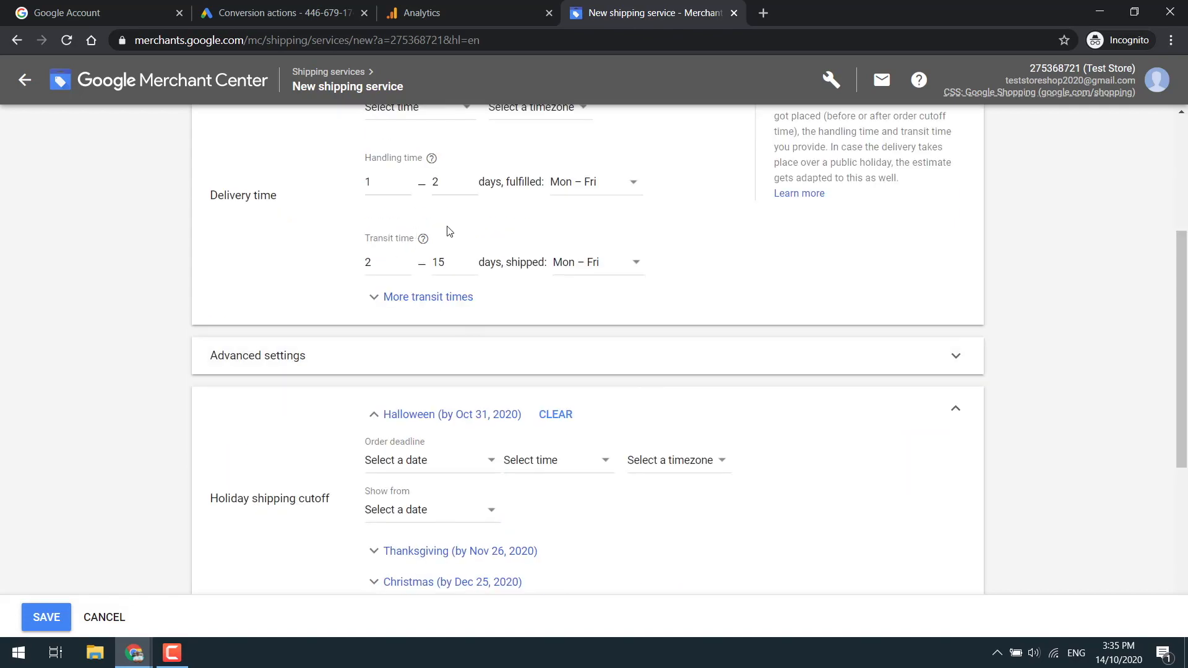
{"action": "scroll", "coordinate": [501, 322], "scroll_direction": "down", "scroll_amount": 2}
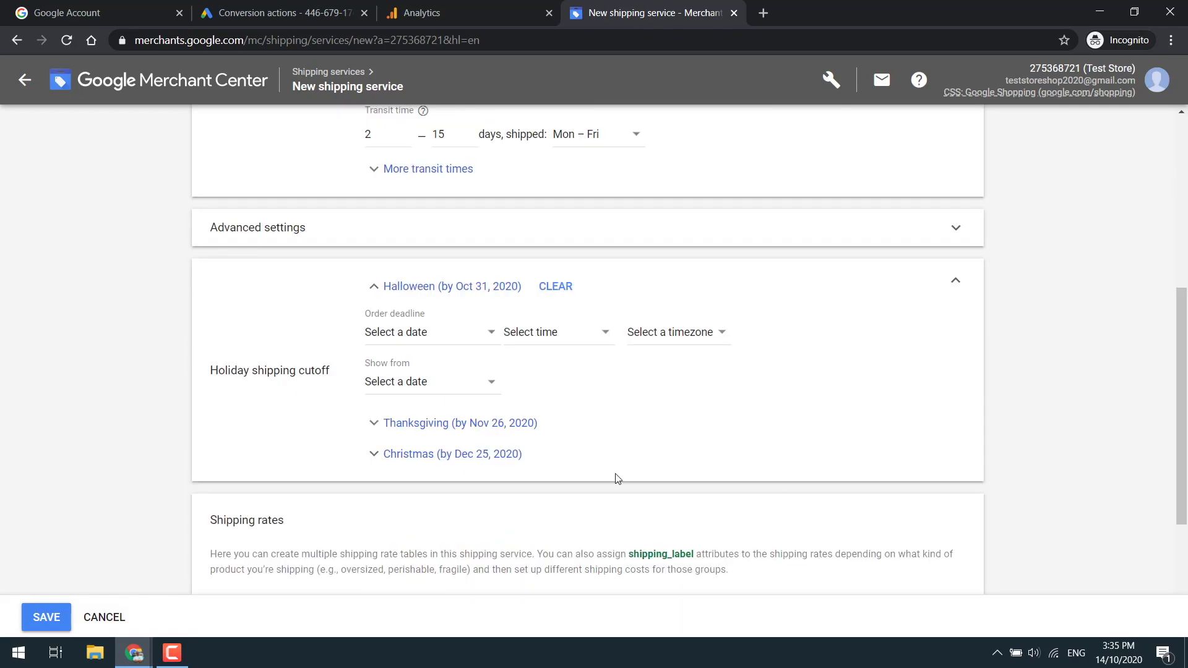
{"action": "scroll", "coordinate": [560, 342], "scroll_direction": "down", "scroll_amount": 4}
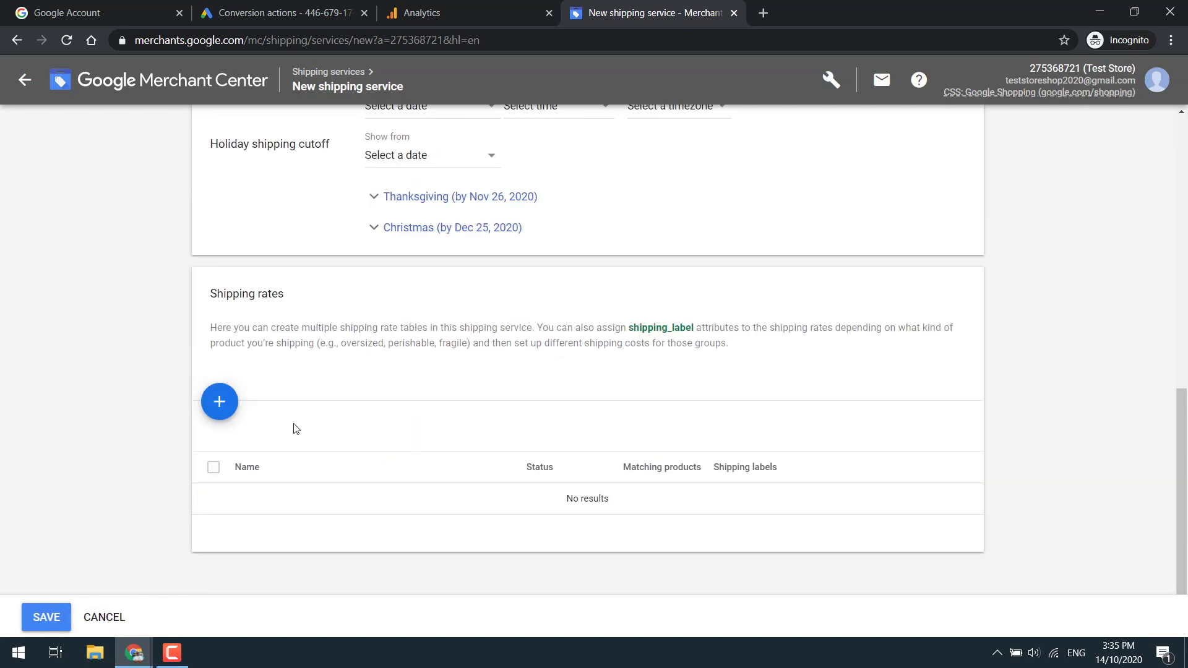
{"action": "left_click", "coordinate": [220, 402]}
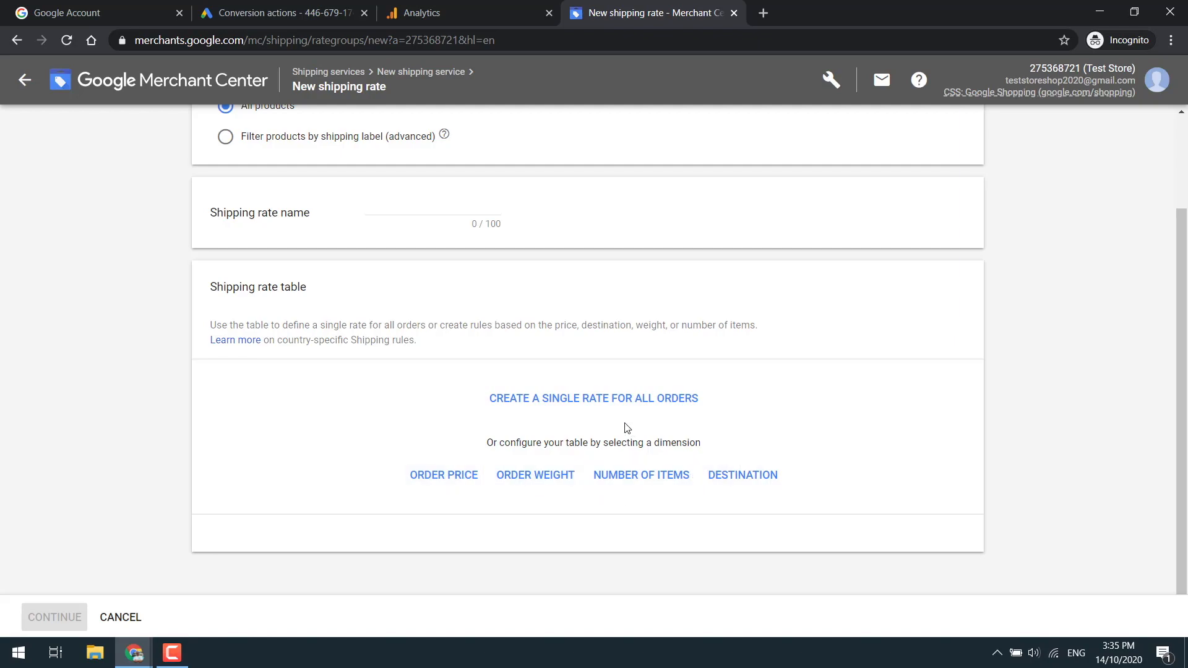
{"action": "left_click", "coordinate": [588, 405]}
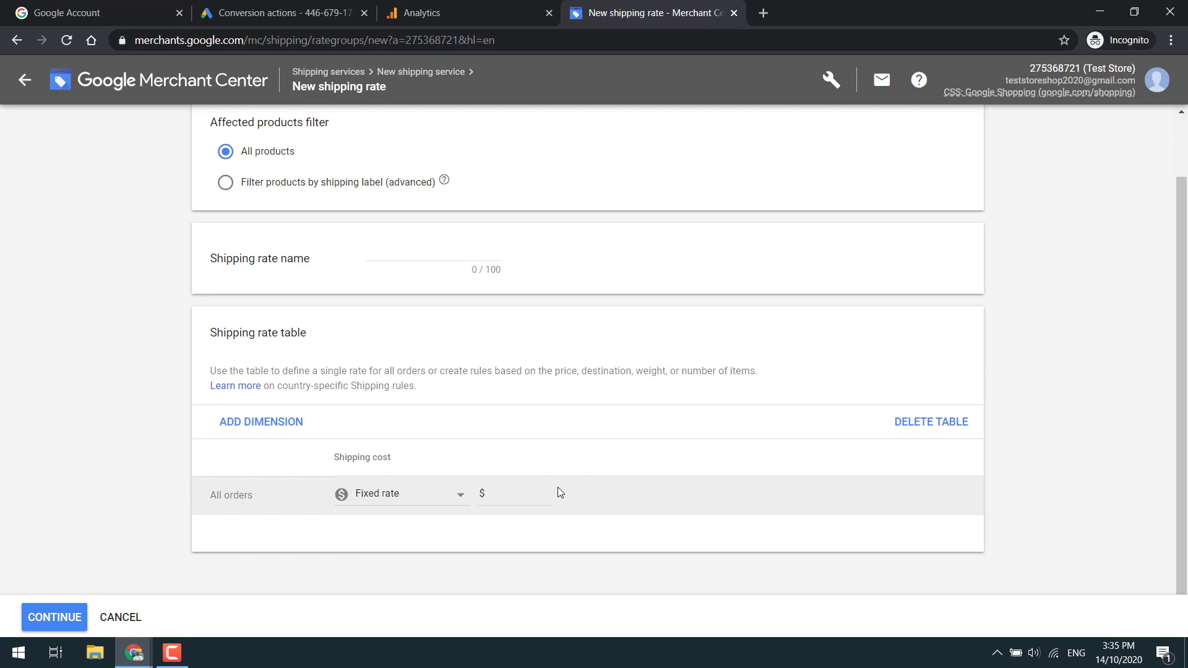
{"action": "left_click", "coordinate": [519, 492]}
{"action": "type", "text": "0"}
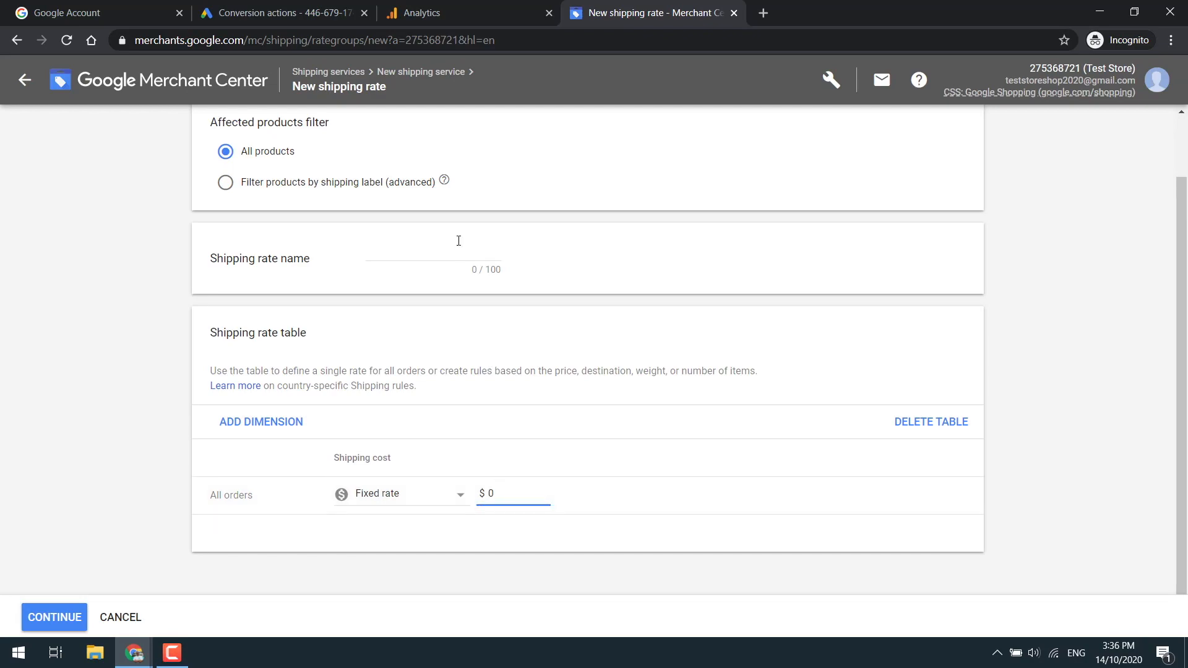
- Name the shipping rate "Free Shipping", keep its cost type as Fixed rate, and continue back to the shipping service
{"action": "left_click", "coordinate": [461, 262]}
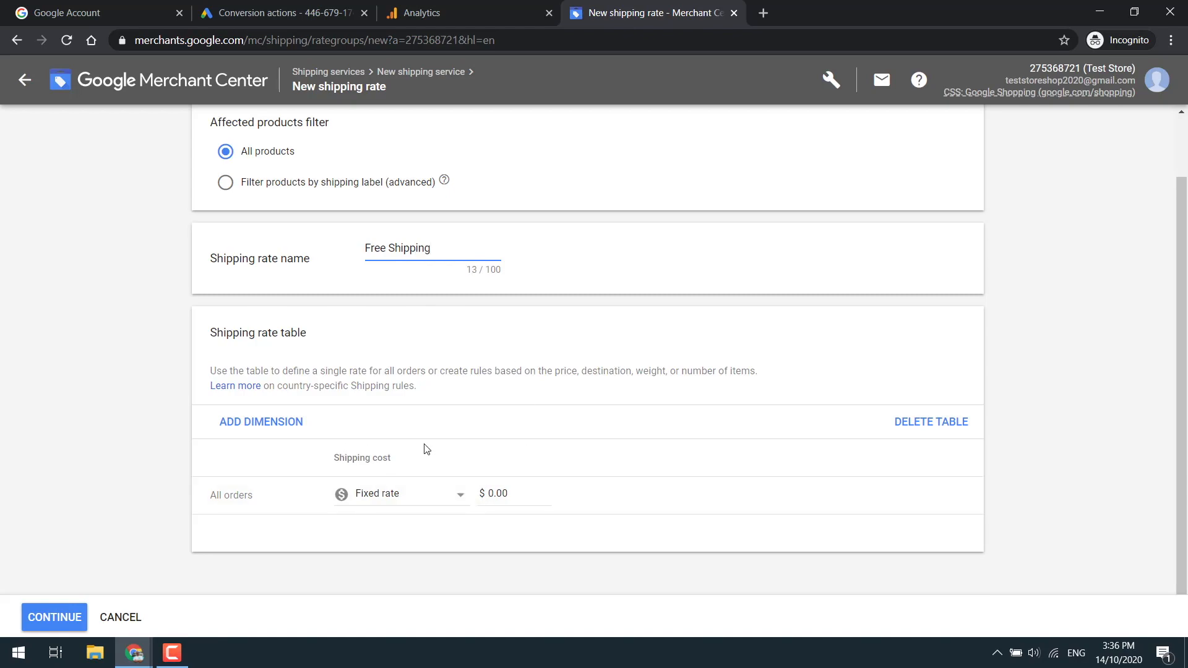
{"action": "left_click", "coordinate": [432, 496]}
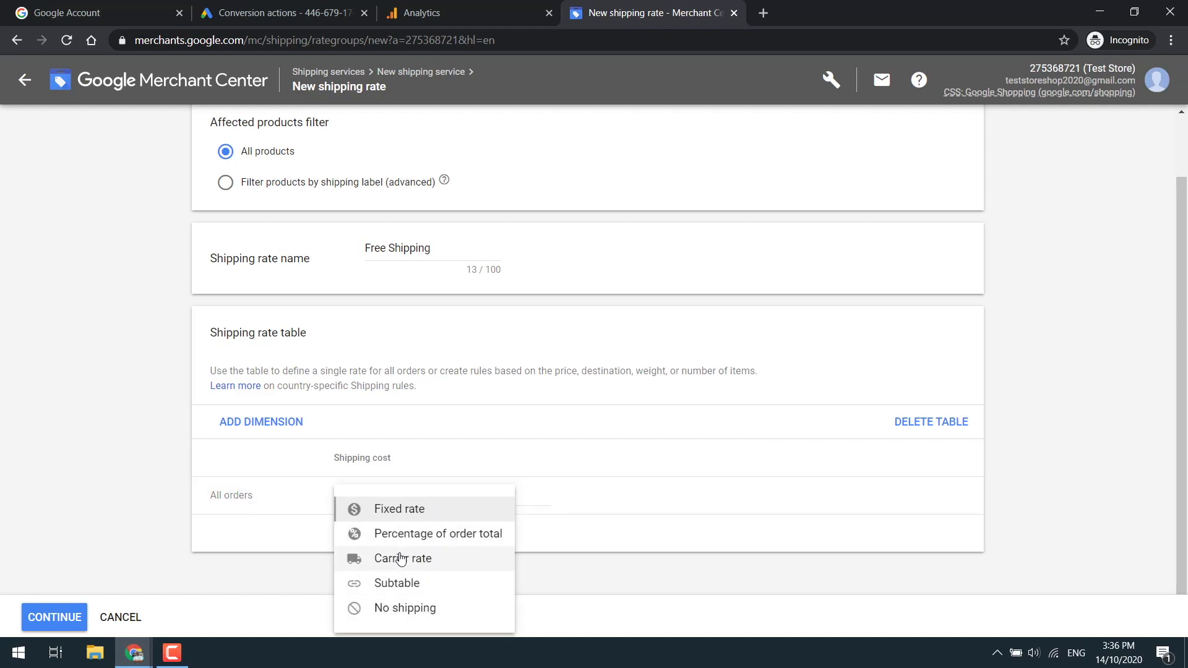
{"action": "left_click", "coordinate": [691, 438]}
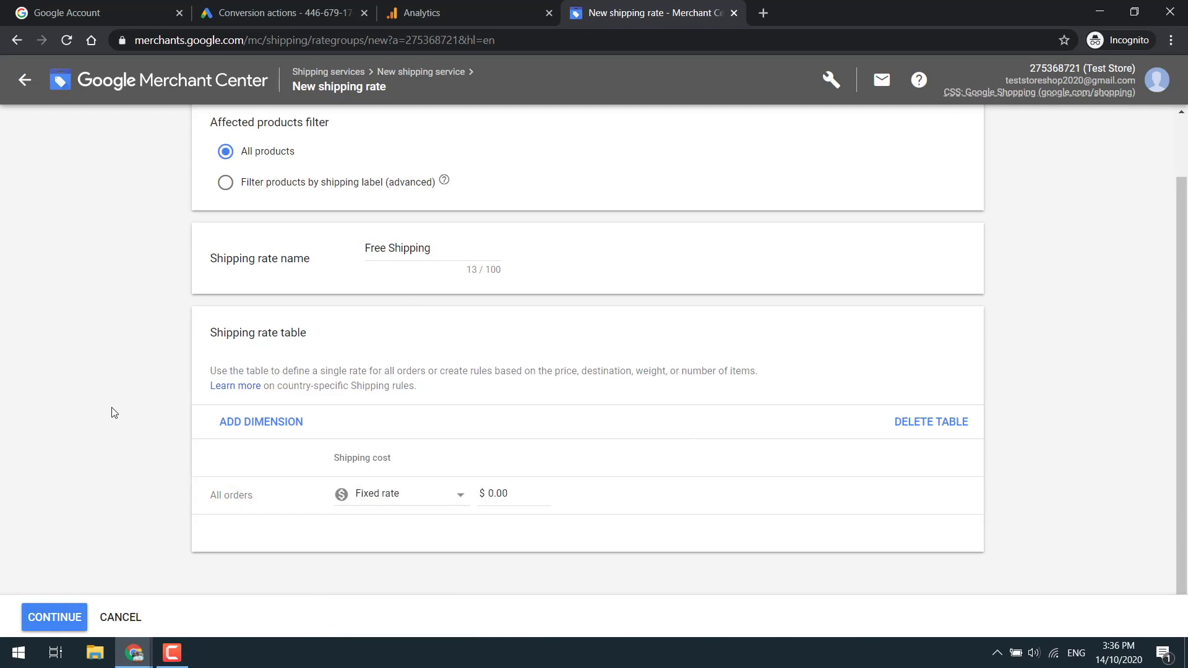
{"action": "left_click", "coordinate": [77, 610]}
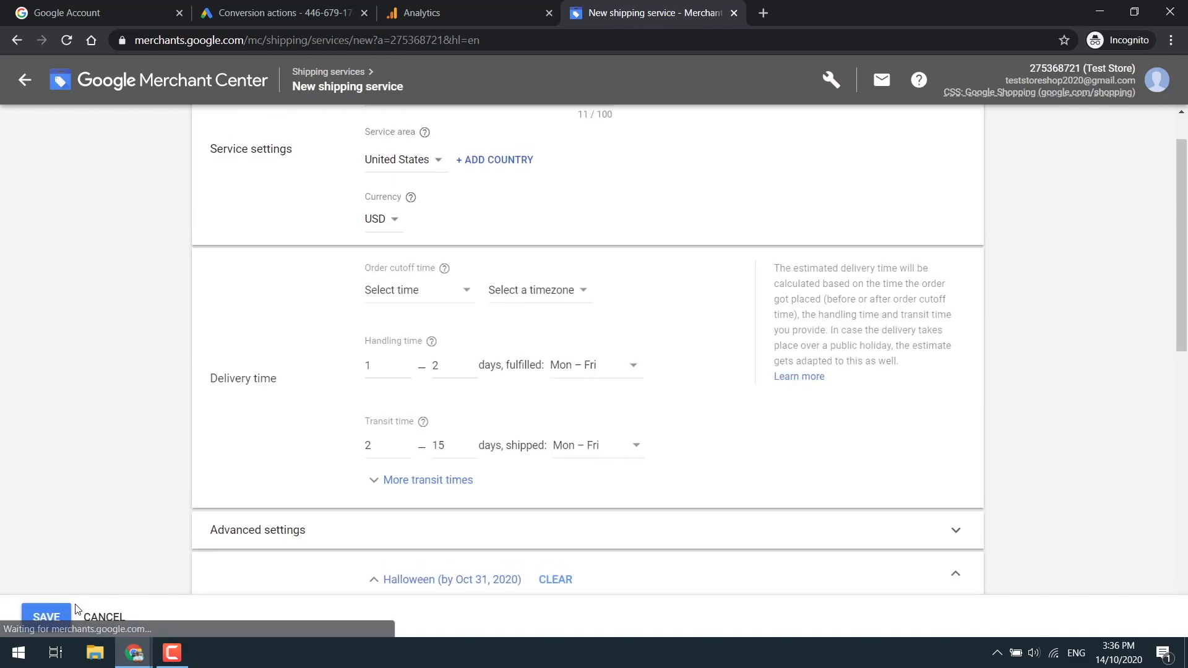
- Review the shipping service's settings and save the service
{"action": "scroll", "coordinate": [225, 433], "scroll_direction": "down", "scroll_amount": 4}
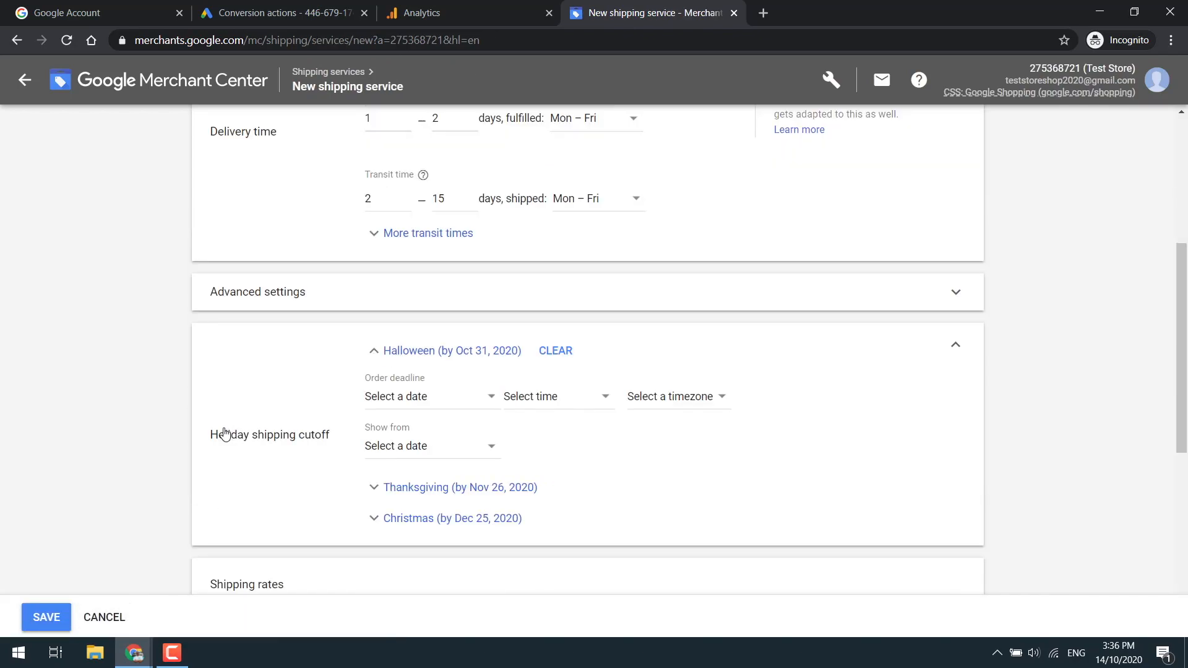
{"action": "scroll", "coordinate": [225, 433], "scroll_direction": "down", "scroll_amount": 4}
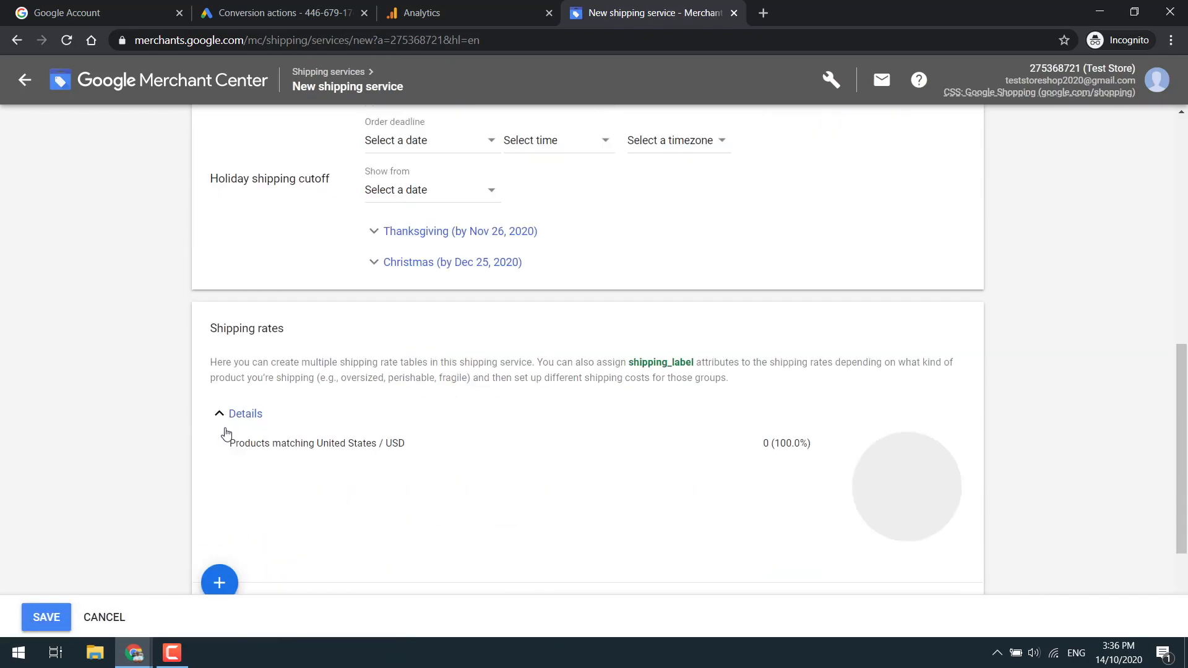
{"action": "left_click", "coordinate": [844, 82]}
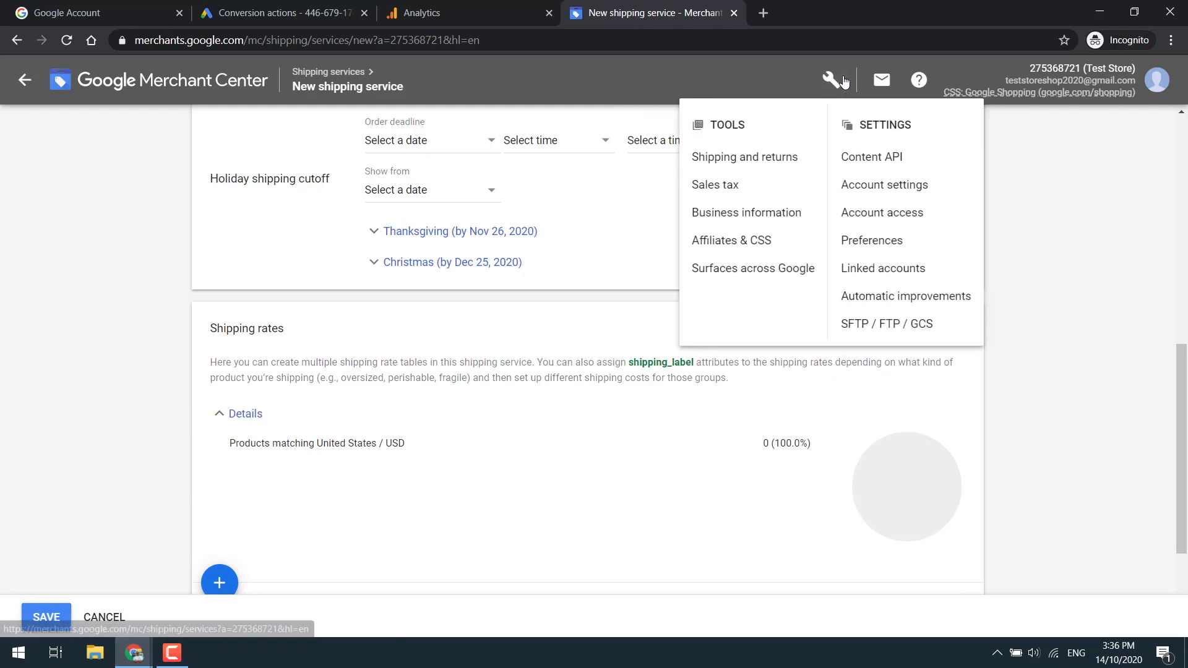
{"action": "left_click", "coordinate": [759, 188]}
{"action": "left_click", "coordinate": [644, 394]}
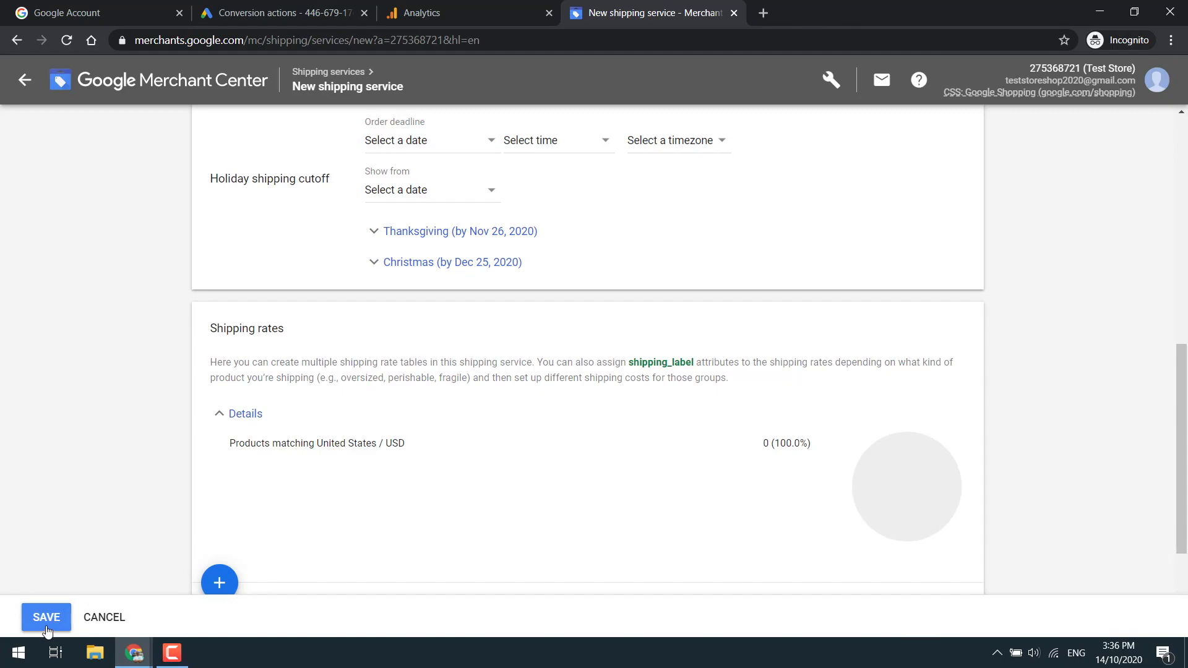
{"action": "left_click", "coordinate": [44, 616]}
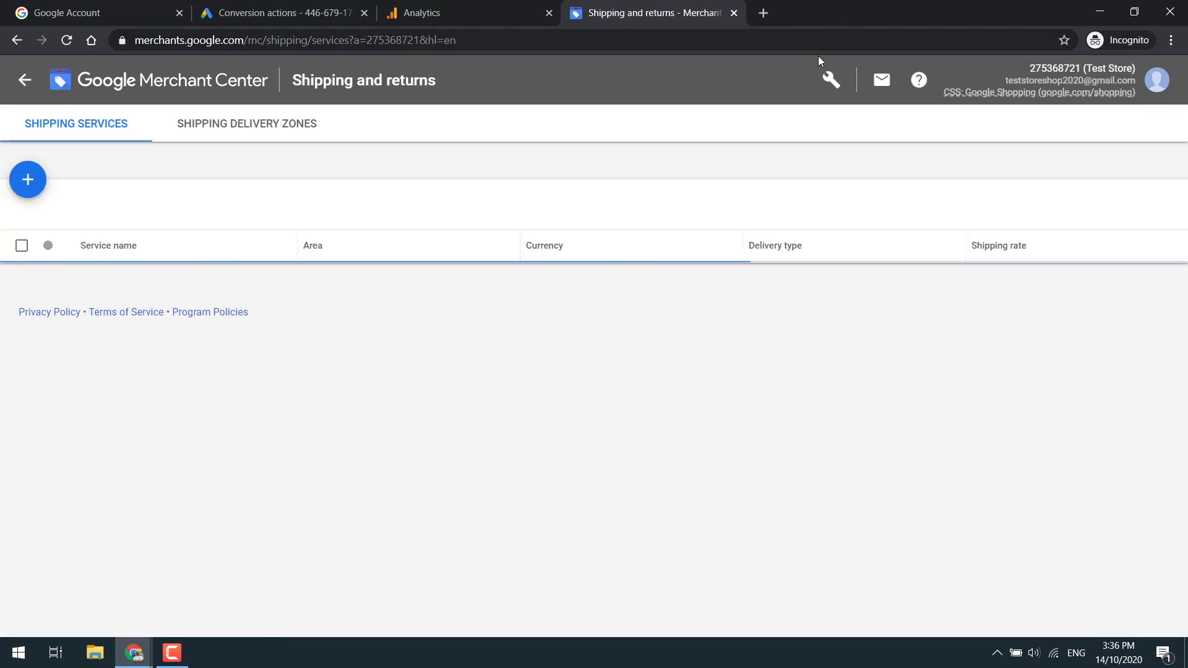
- Open the sales tax settings and save the US tax setup with "Don't set up sales tax at account level"
{"action": "left_click", "coordinate": [832, 78]}
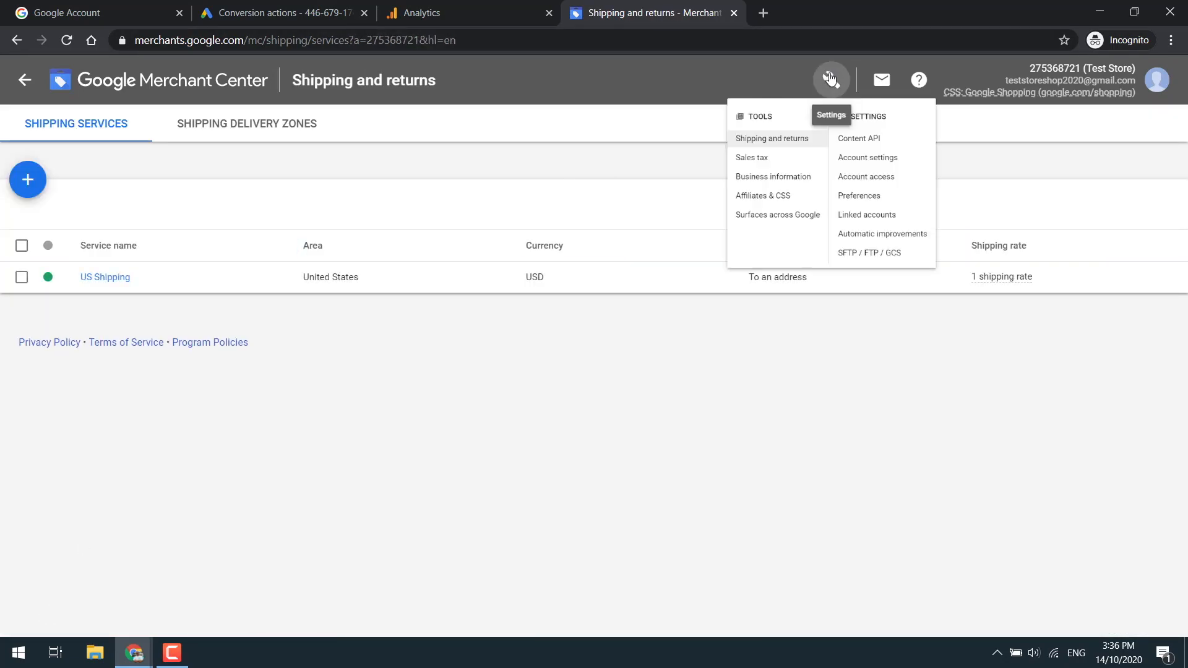
{"action": "left_click", "coordinate": [758, 186]}
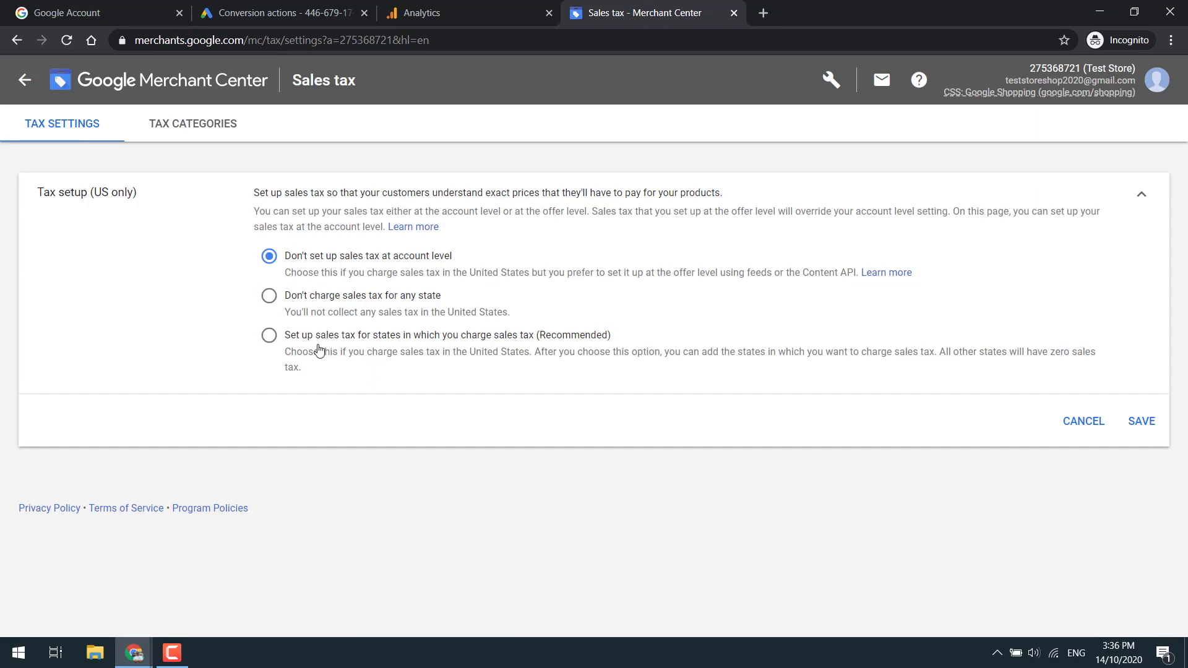
{"action": "left_click", "coordinate": [1141, 422]}
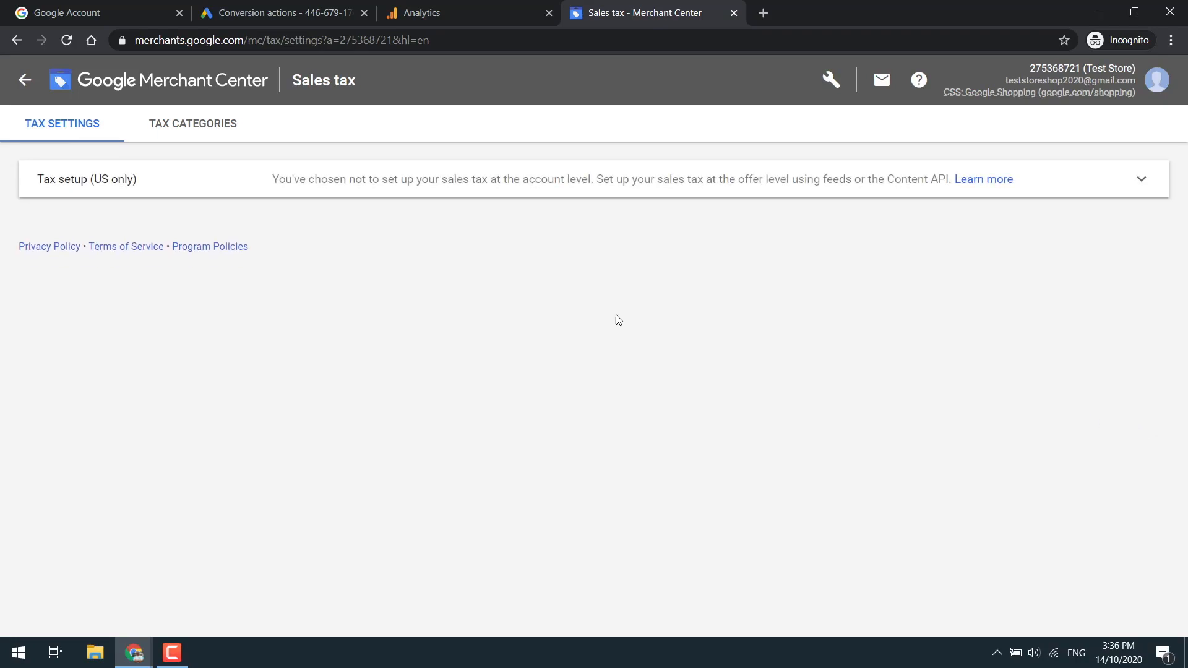
- Look at the tax categories and the Surfaces across Google setup page, and leave that page
{"action": "left_click", "coordinate": [181, 130]}
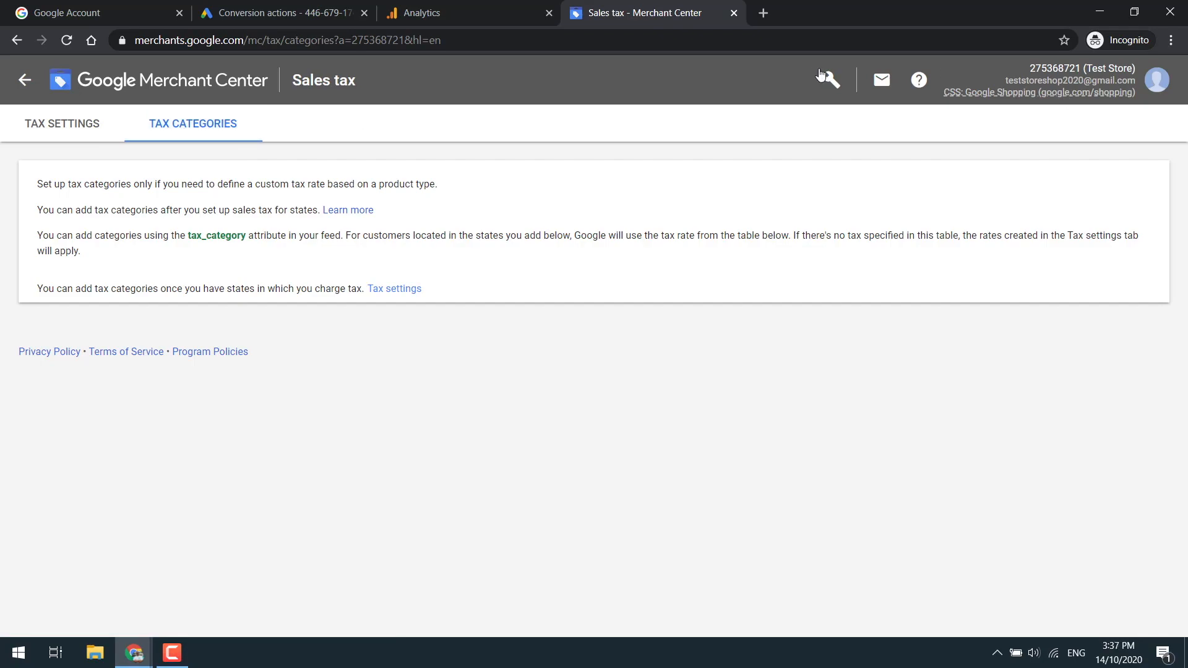
{"action": "left_click", "coordinate": [827, 78]}
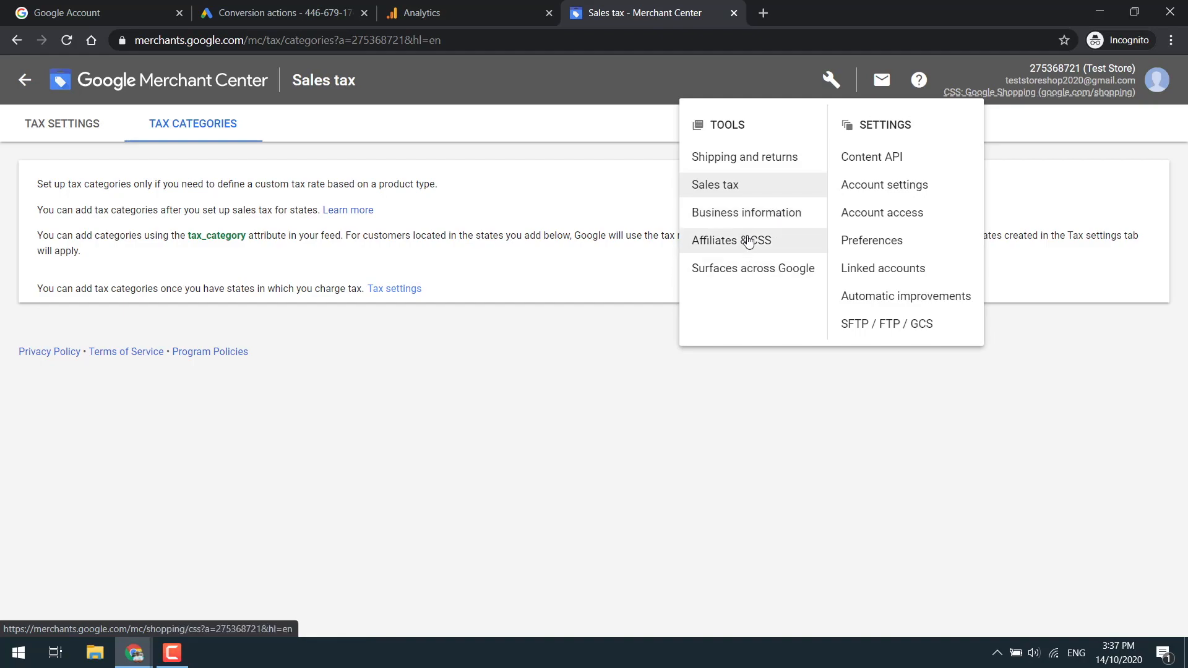
{"action": "left_click", "coordinate": [735, 285]}
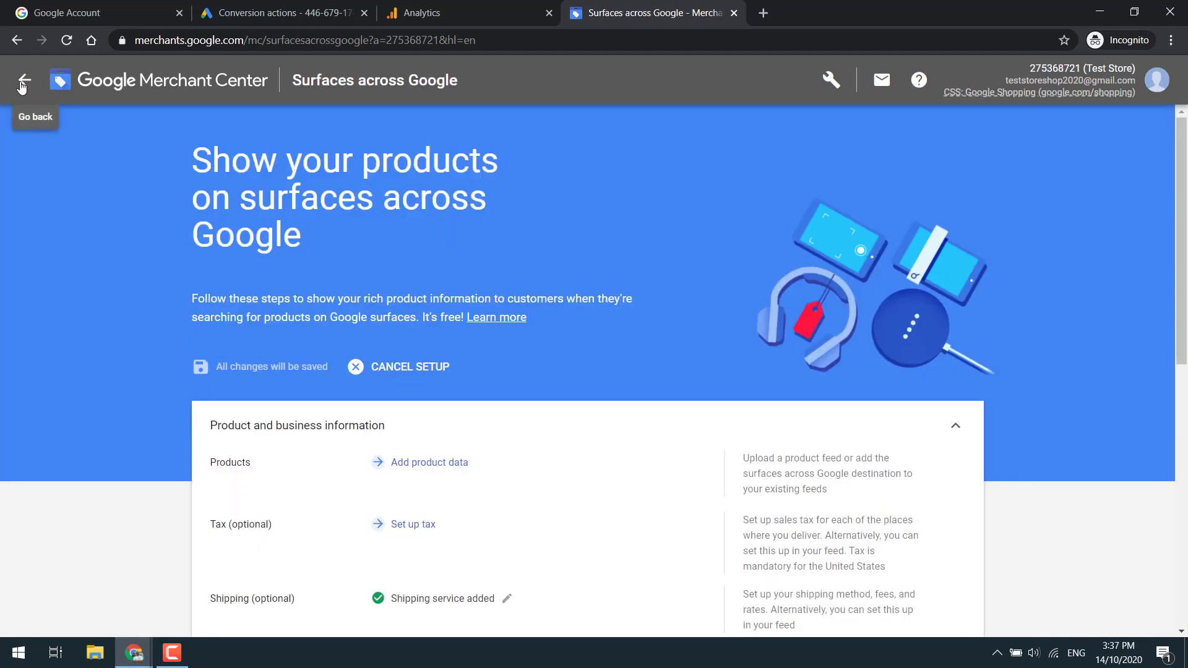
{"action": "left_click", "coordinate": [31, 90]}
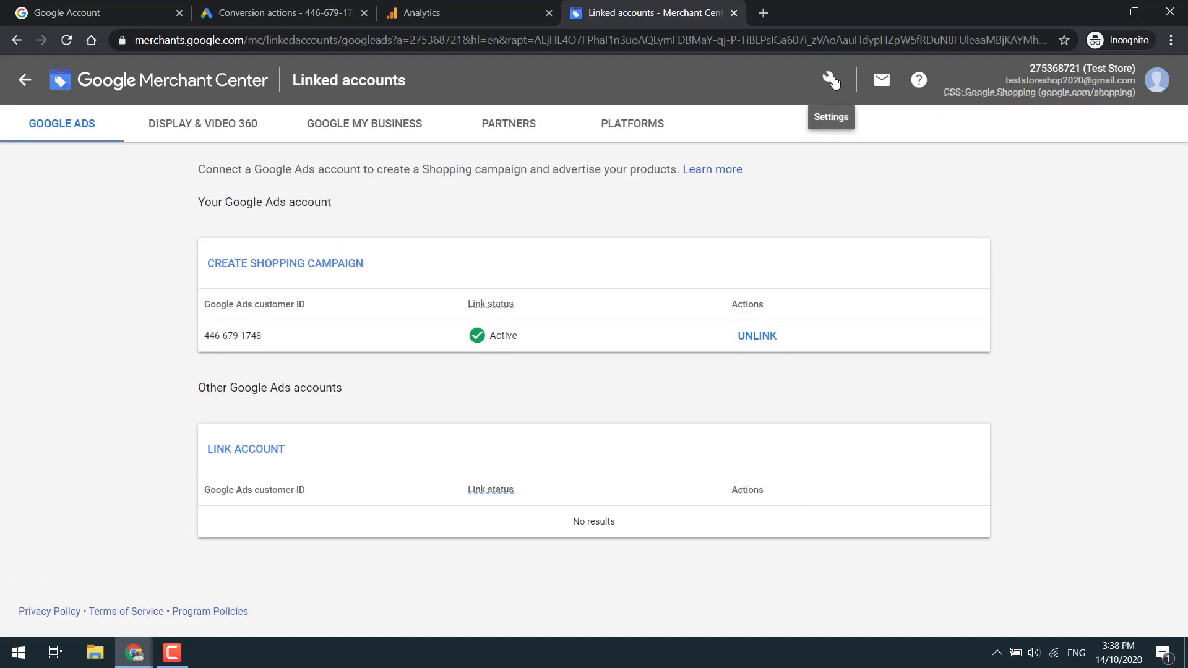
- View the Google My Business section of the linked accounts and the available account settings
{"action": "left_click", "coordinate": [842, 78]}
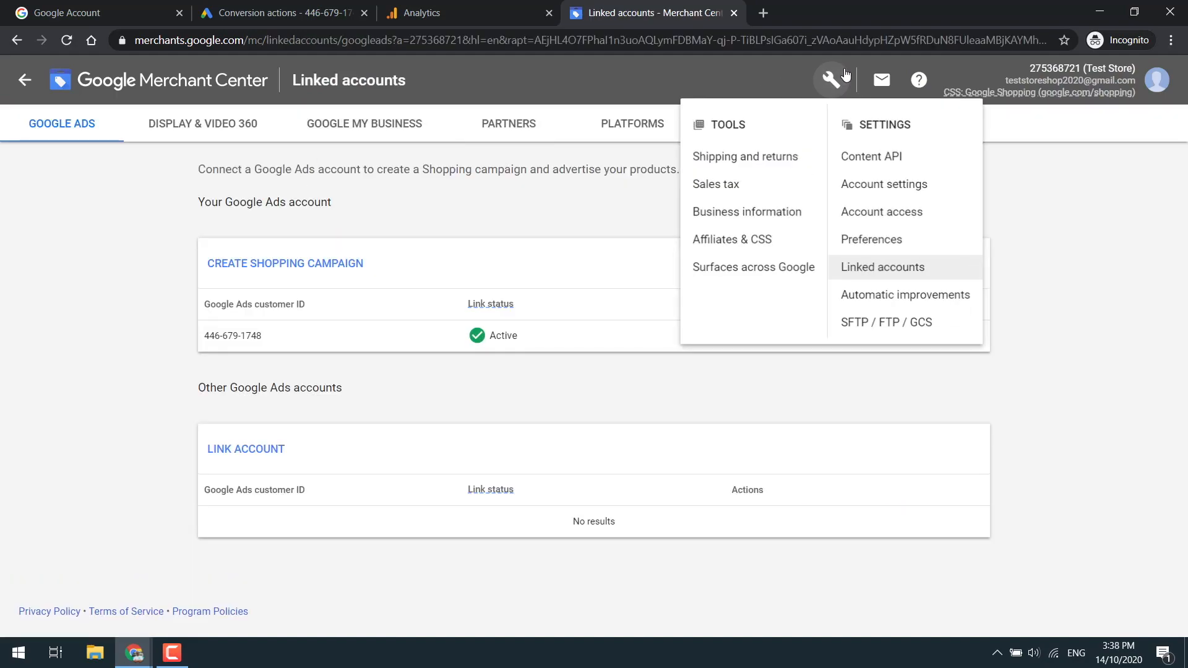
{"action": "left_click", "coordinate": [416, 132]}
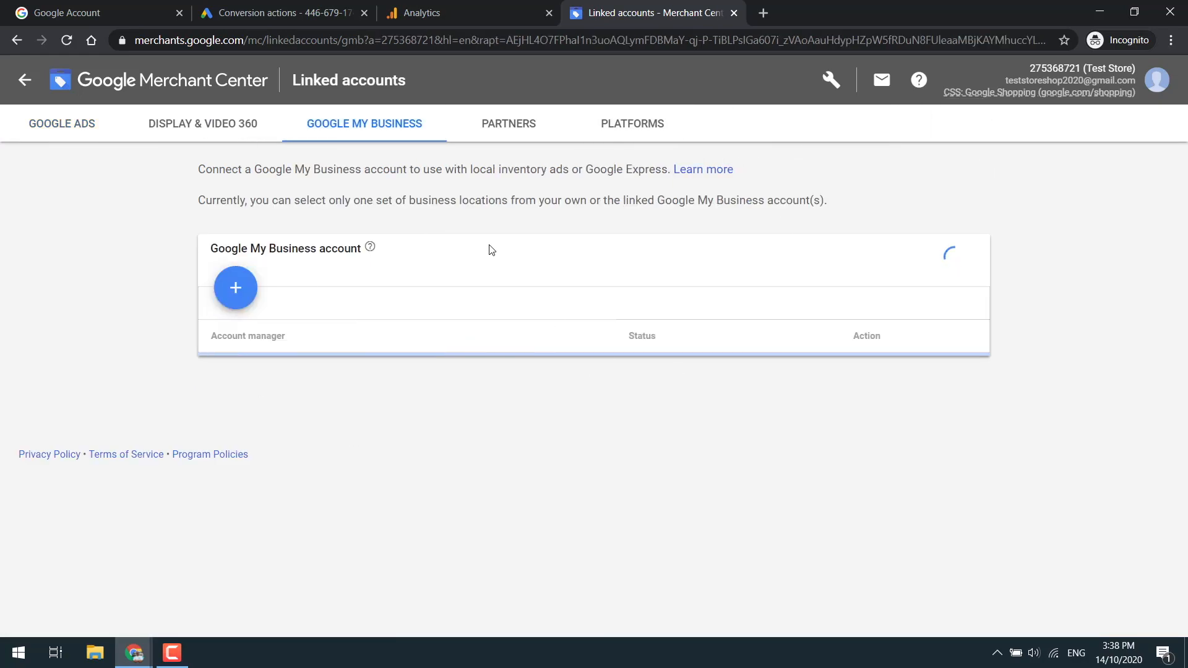
{"action": "left_click", "coordinate": [833, 80]}
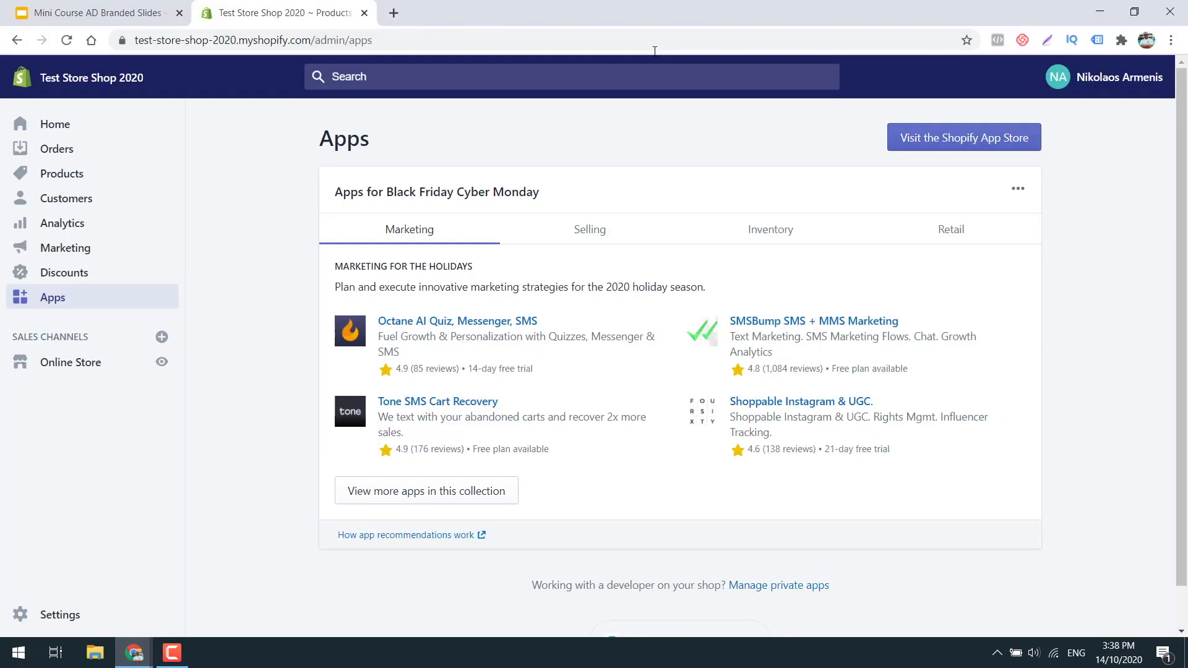
- Visit the Shopify App Store from the store's apps page and search for "google shopping"
{"action": "left_click", "coordinate": [979, 139]}
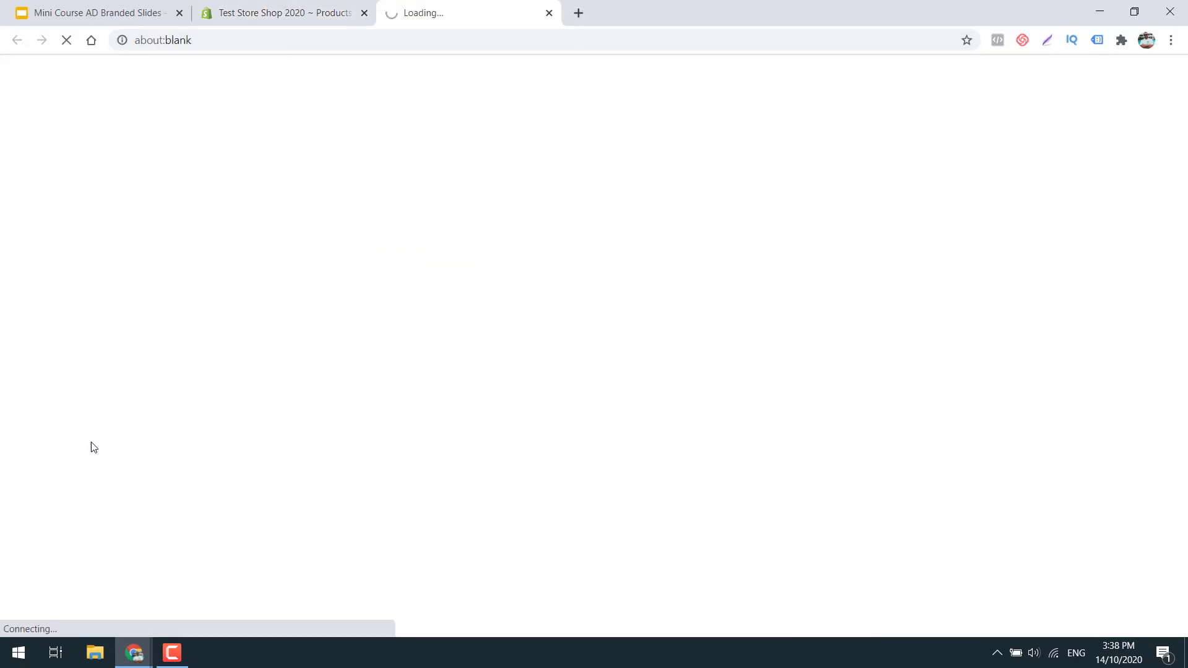
{"action": "left_click", "coordinate": [270, 311]}
{"action": "type", "text": "google sho"}
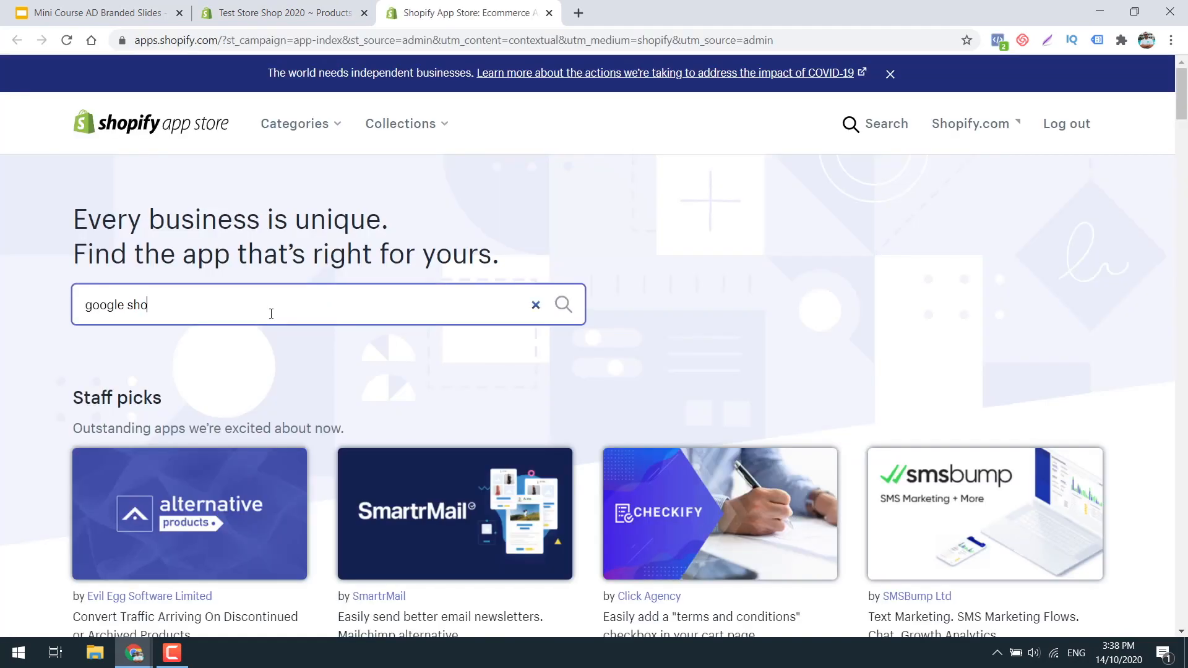
{"action": "type", "text": "pping"}
{"action": "key", "text": "Return"}
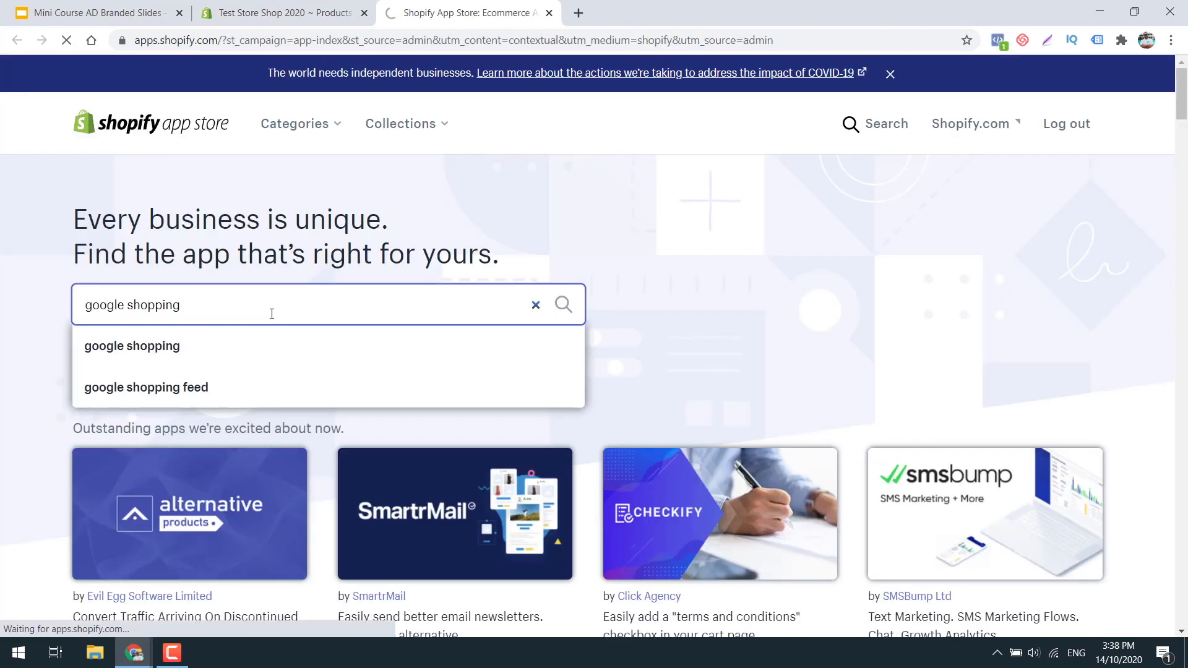
- Open Feed For Google Shopping by Simprosys InfoMedia from the search results in a new tab and install the app
{"action": "scroll", "coordinate": [351, 570], "scroll_direction": "down", "scroll_amount": 3}
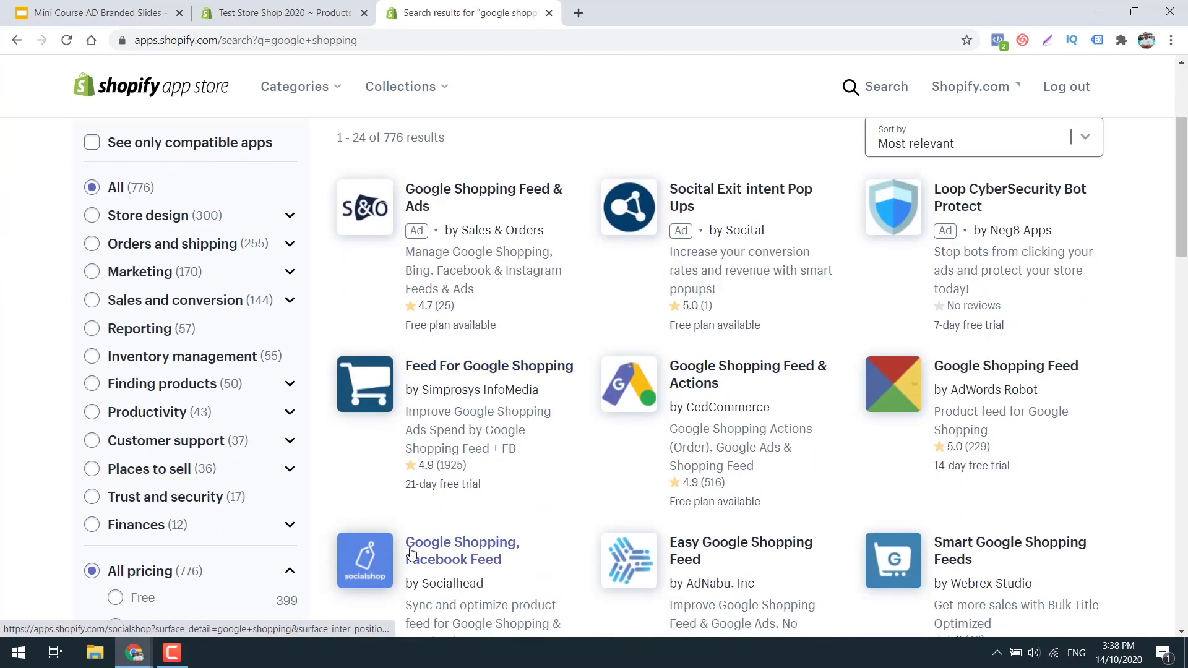
{"action": "scroll", "coordinate": [406, 469], "scroll_direction": "down", "scroll_amount": 2}
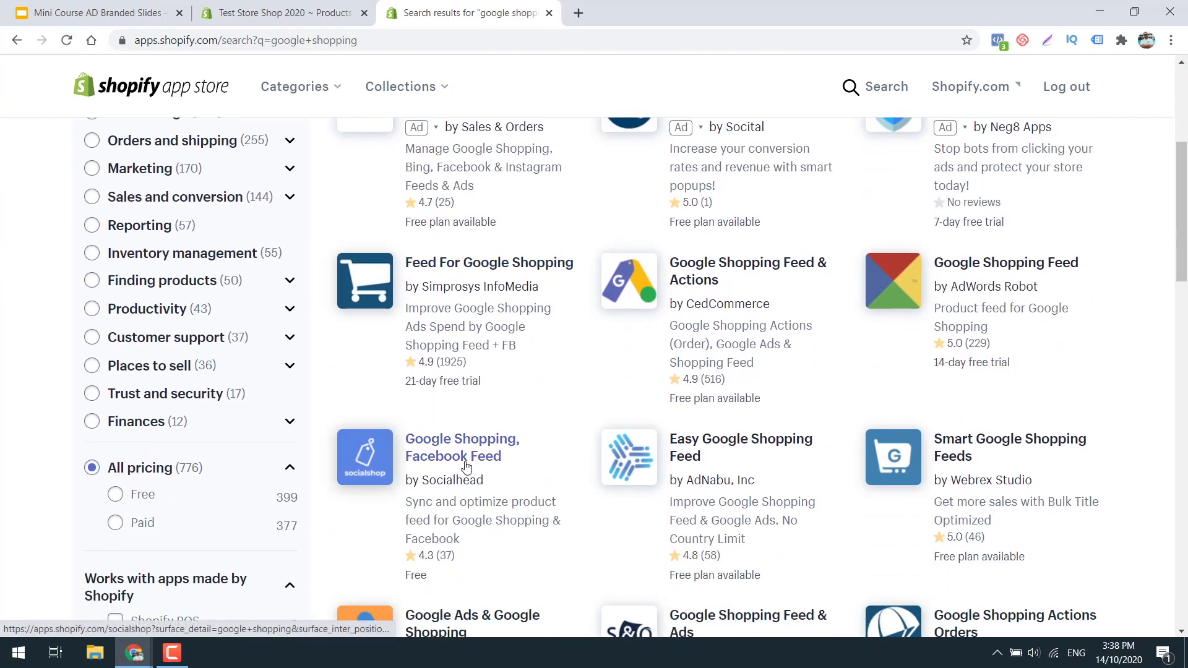
{"action": "scroll", "coordinate": [467, 467], "scroll_direction": "down", "scroll_amount": 2}
{"action": "scroll", "coordinate": [466, 468], "scroll_direction": "up", "scroll_amount": 5}
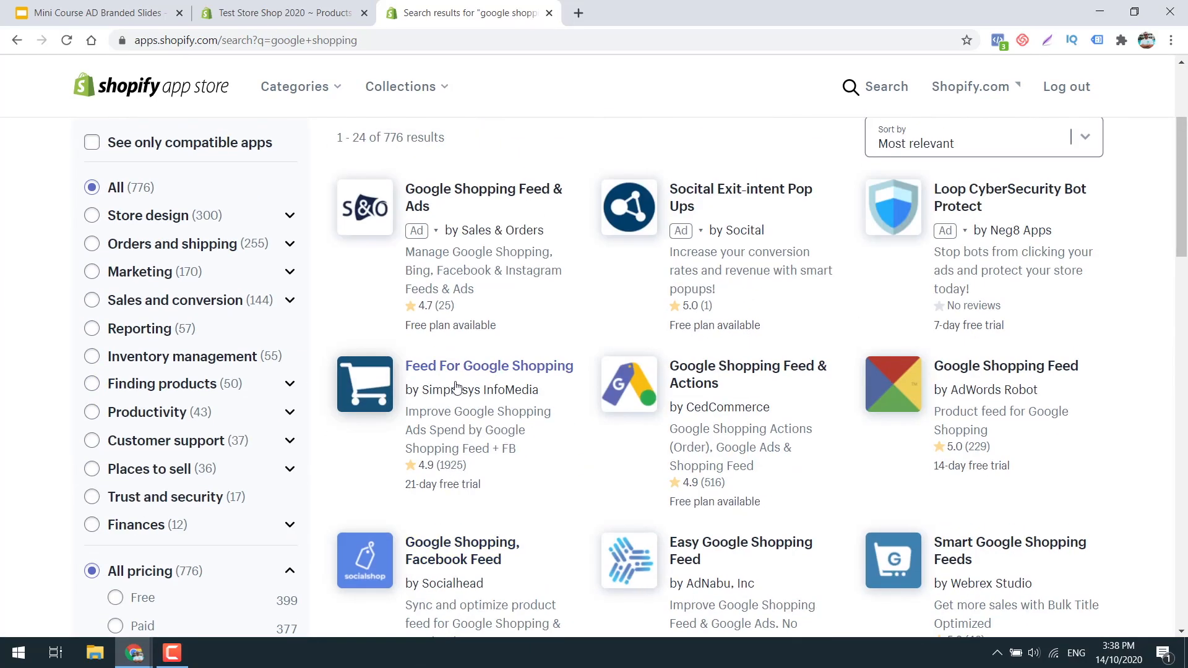
{"action": "right_click", "coordinate": [512, 365]}
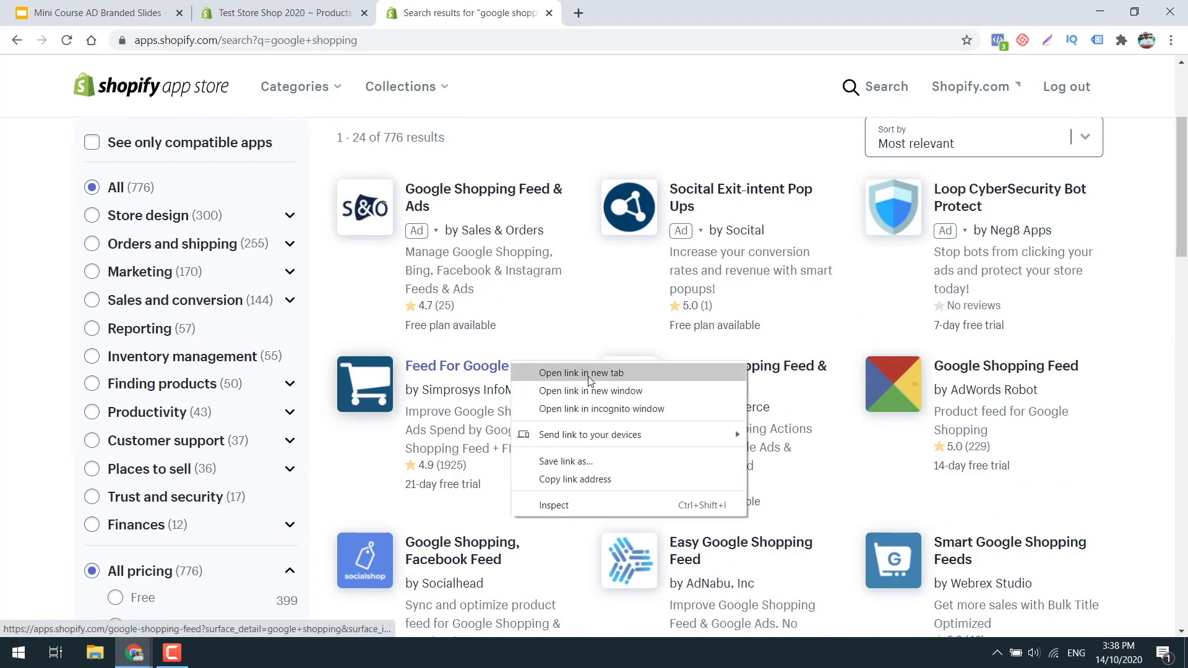
{"action": "left_click", "coordinate": [557, 372]}
{"action": "key", "text": "ctrl+Tab"}
{"action": "left_click", "coordinate": [327, 403]}
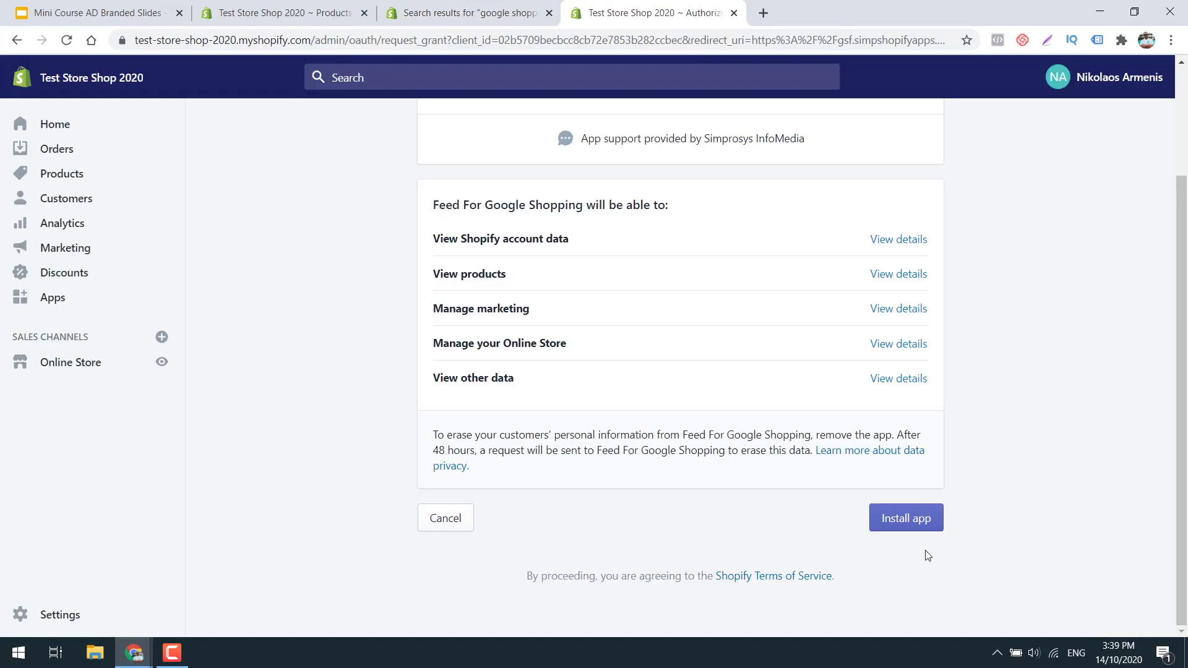
{"action": "left_click", "coordinate": [907, 522]}
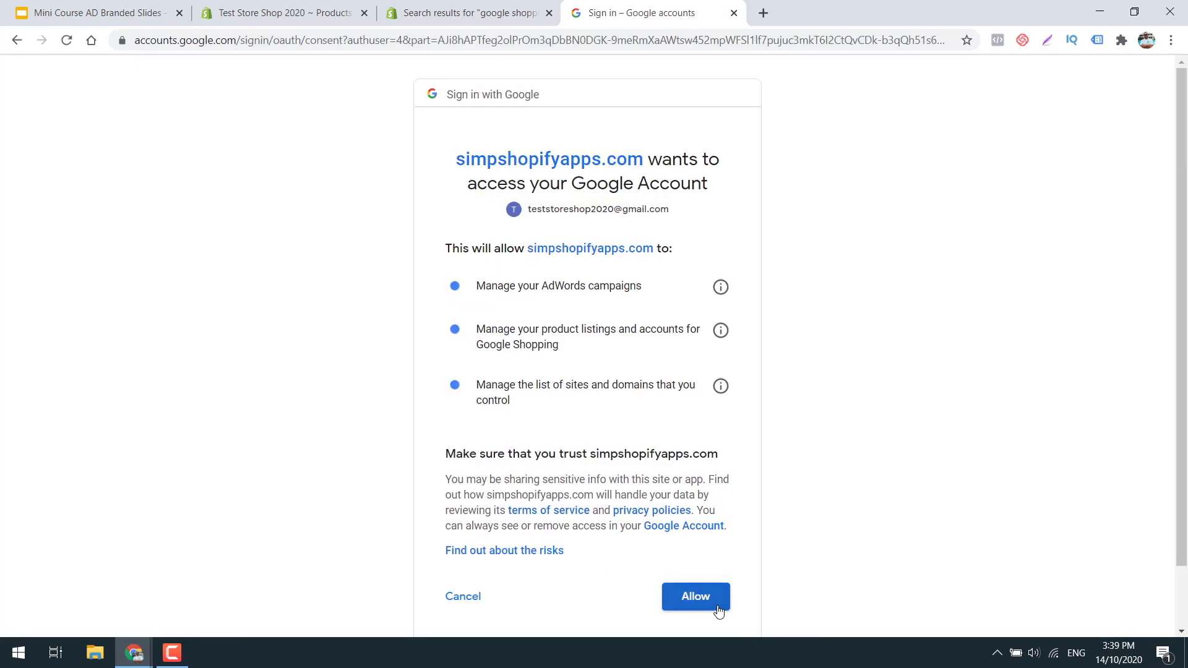
- Allow simpshopifyapps.com to access the Google account, then select the store's Merchant Center ID and confirm it
{"action": "left_click", "coordinate": [696, 596]}
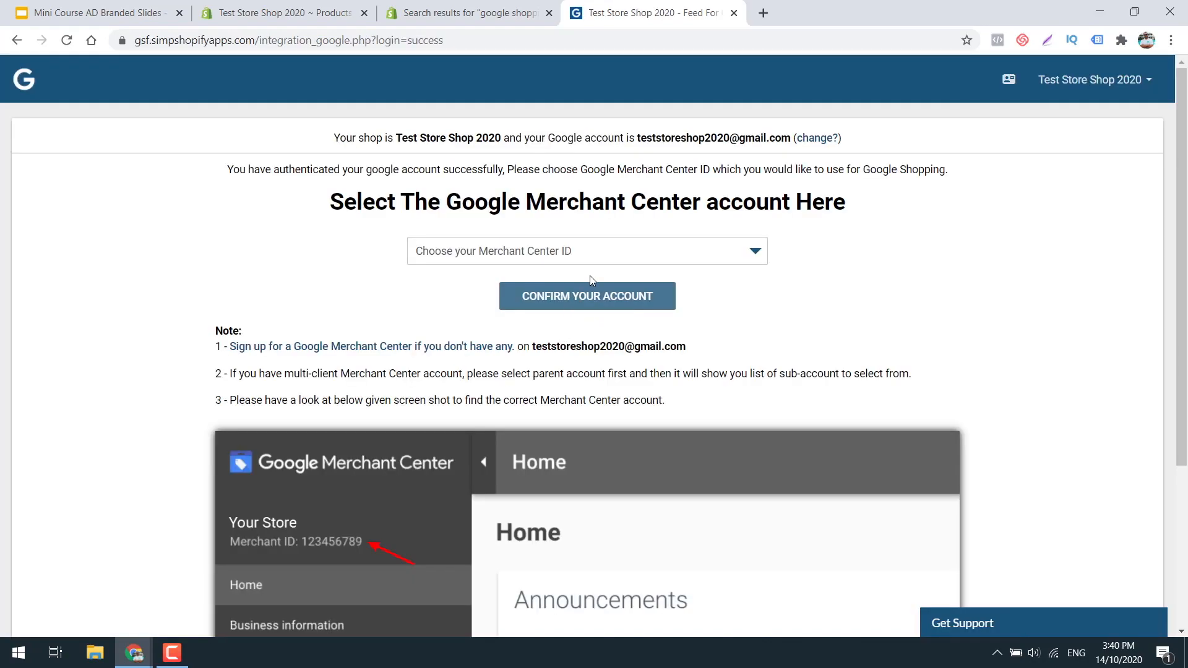
{"action": "left_click", "coordinate": [600, 259]}
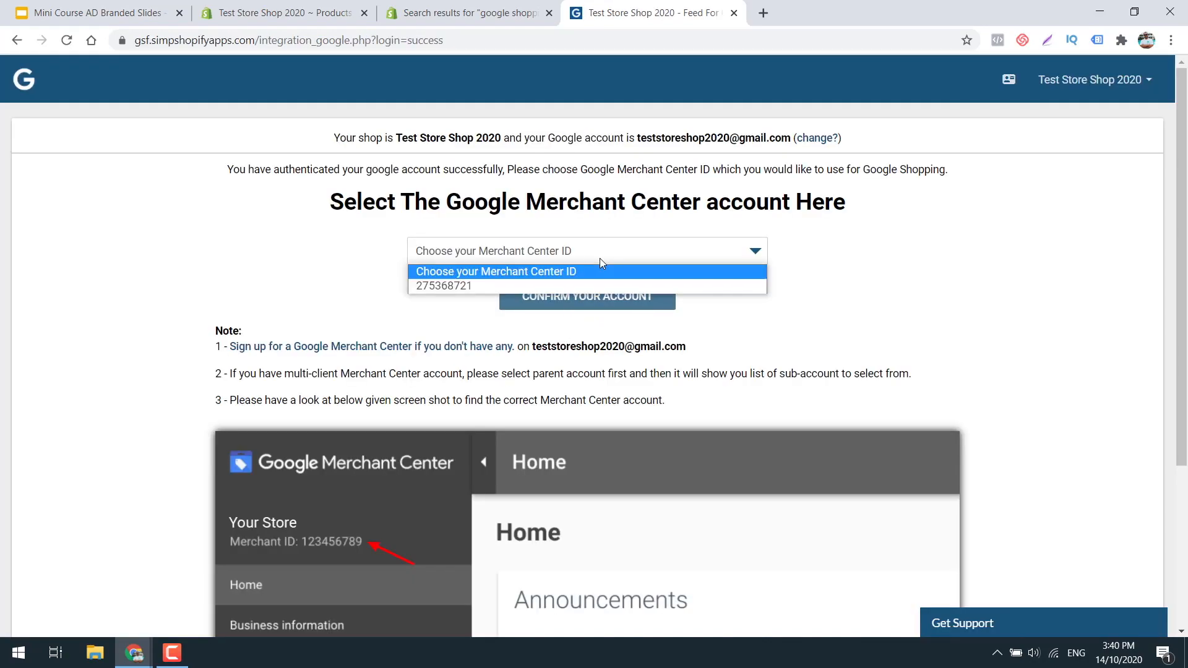
{"action": "left_click", "coordinate": [490, 285]}
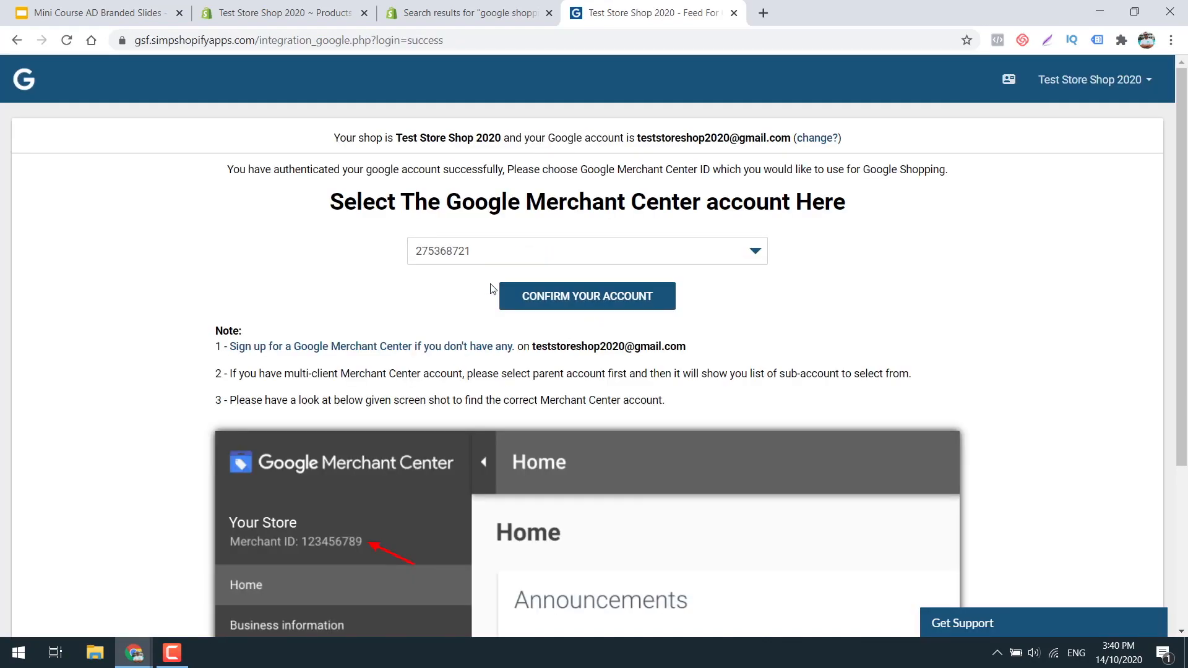
{"action": "left_click", "coordinate": [570, 300]}
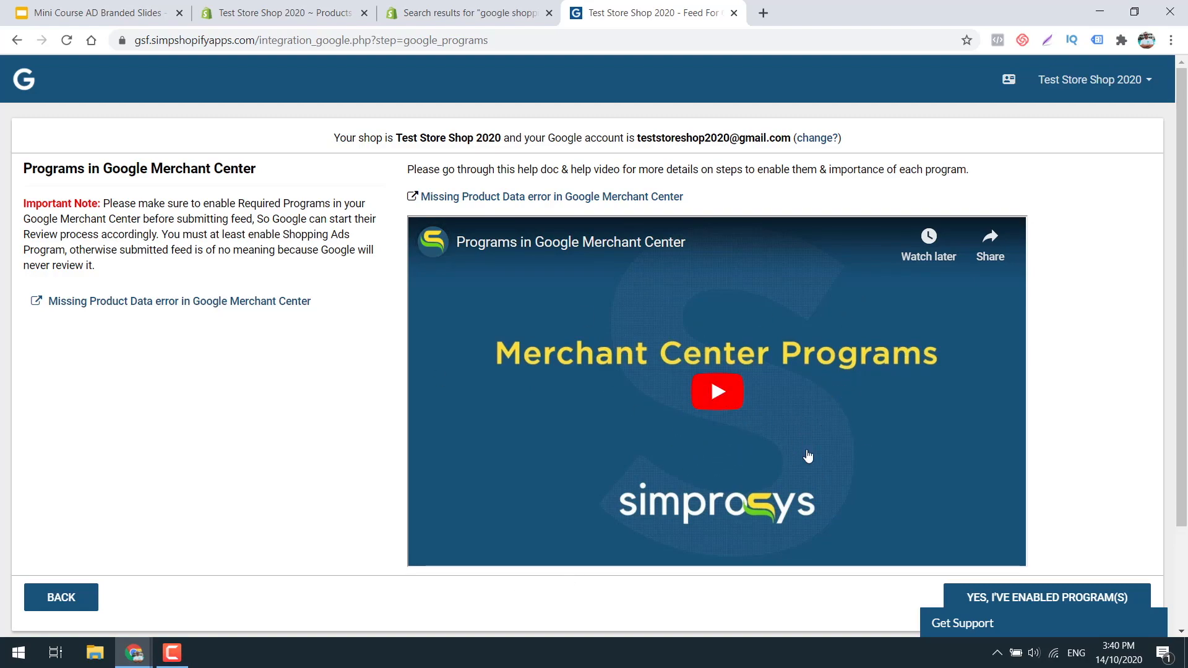
{"action": "scroll", "coordinate": [808, 456], "scroll_direction": "down", "scroll_amount": 2}
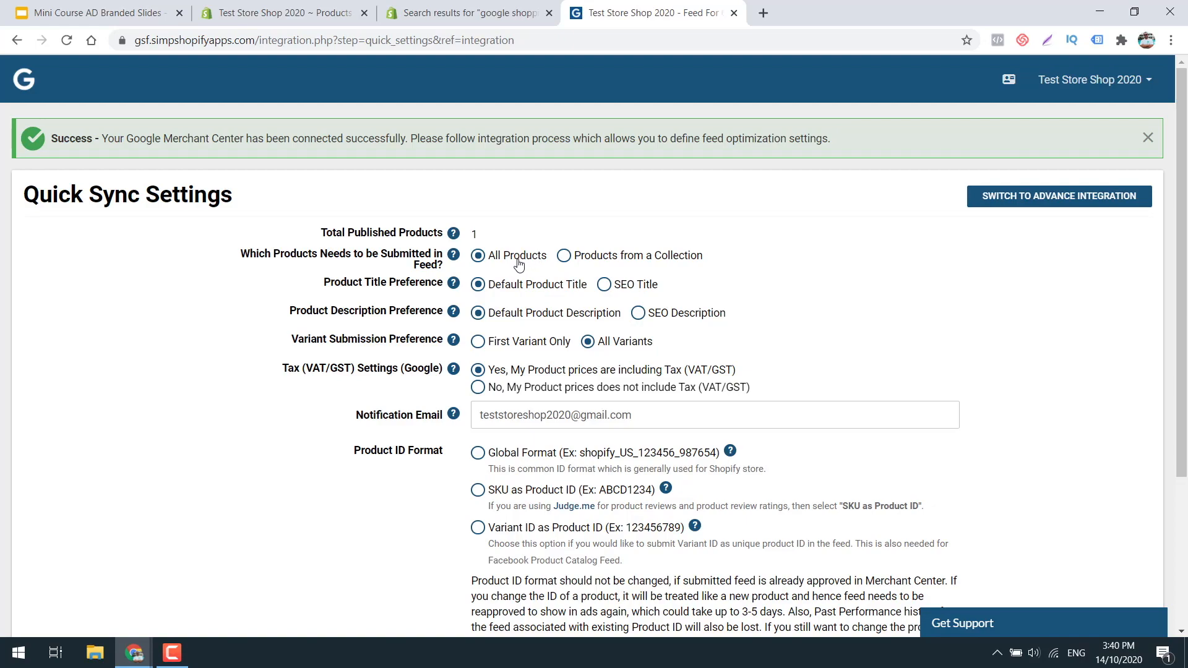
- Set the feed to submit All Products, using SEO Title and SEO Description as the title and description preferences
{"action": "left_click", "coordinate": [566, 257]}
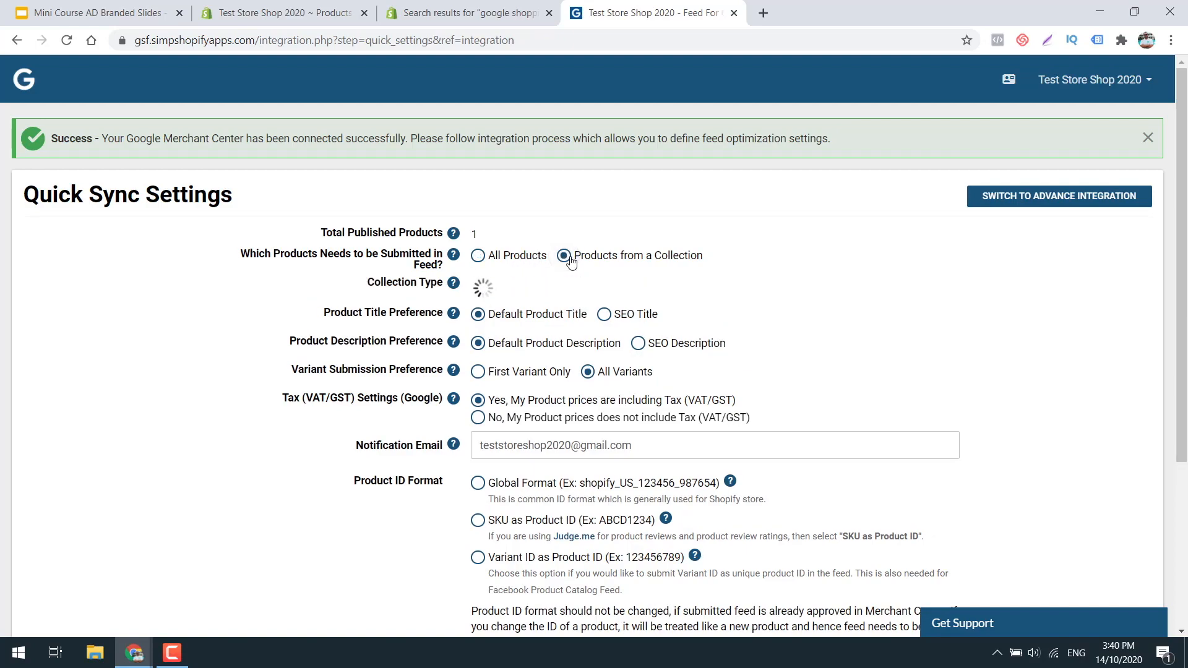
{"action": "left_click", "coordinate": [522, 260]}
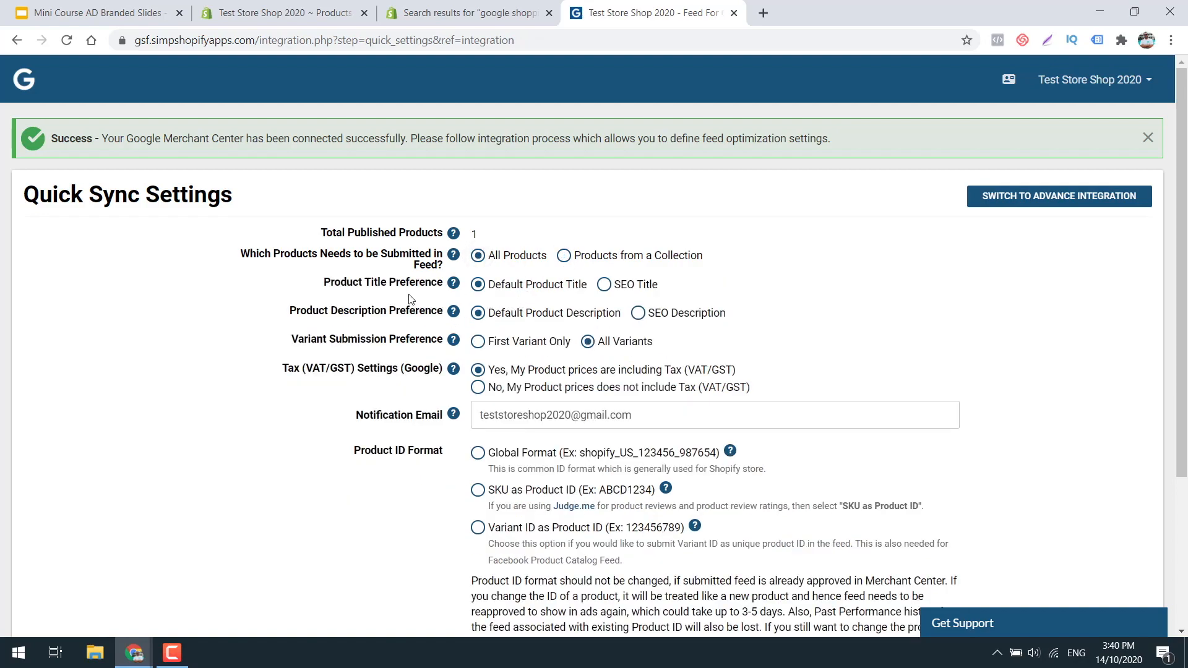
{"action": "left_click", "coordinate": [604, 285]}
{"action": "left_click", "coordinate": [638, 313]}
- Choose Global Format as the product ID format and sync the products to Google
{"action": "scroll", "coordinate": [540, 401], "scroll_direction": "down", "scroll_amount": 2}
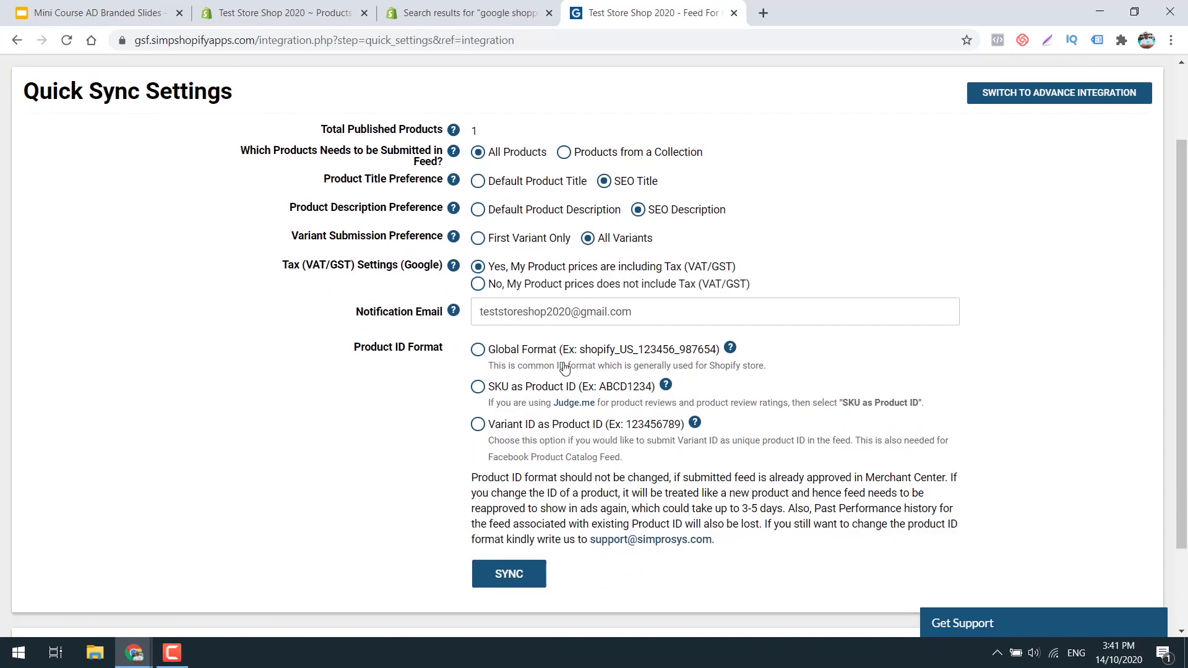
{"action": "left_click", "coordinate": [525, 355]}
{"action": "scroll", "coordinate": [538, 434], "scroll_direction": "down", "scroll_amount": 2}
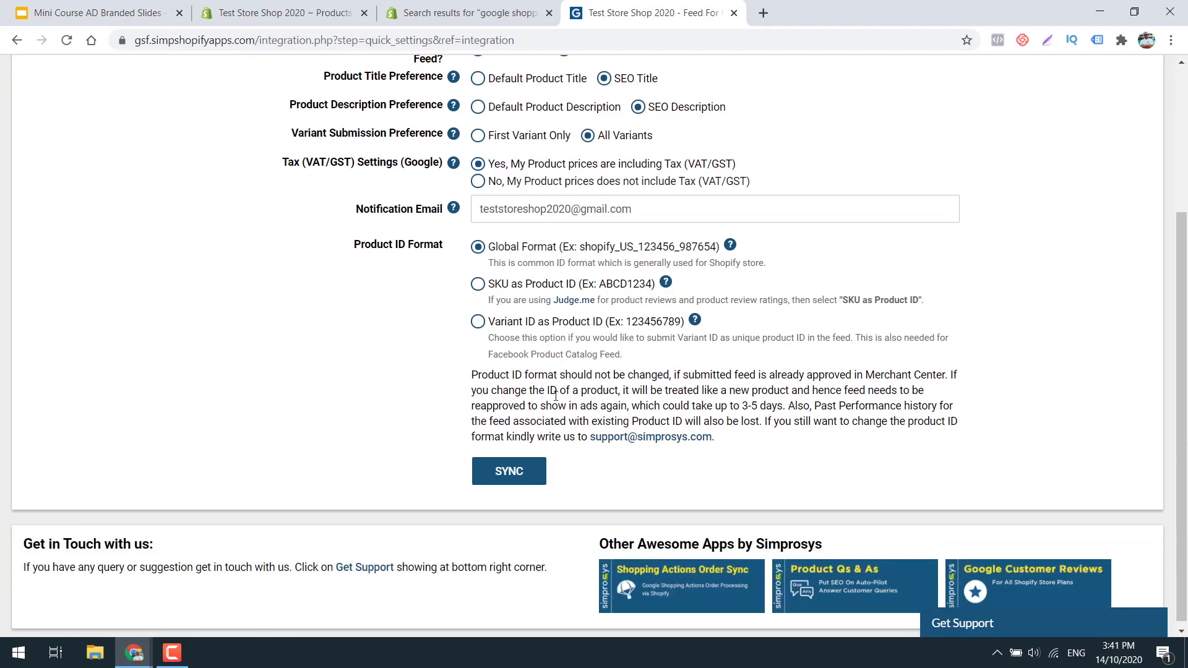
{"action": "scroll", "coordinate": [553, 475], "scroll_direction": "up", "scroll_amount": 2}
{"action": "scroll", "coordinate": [544, 475], "scroll_direction": "down", "scroll_amount": 2}
{"action": "left_click", "coordinate": [513, 474]}
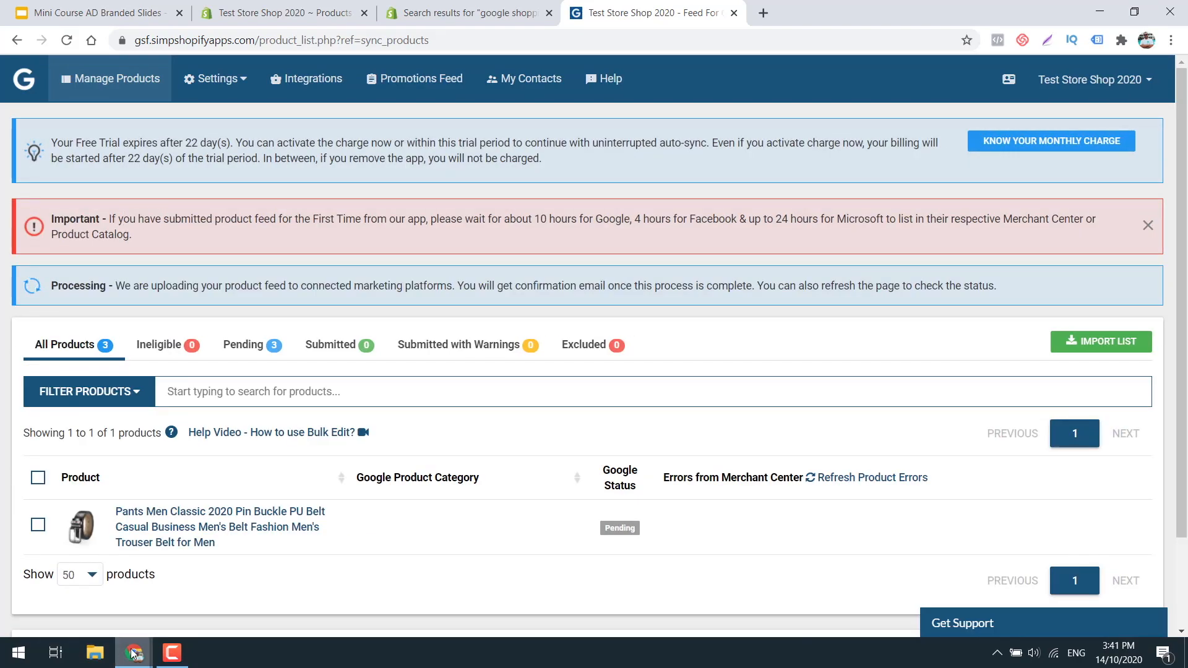
- Switch to the Google Merchant Center window and continue the setup for listing products through surfaces across Google
{"action": "left_click", "coordinate": [133, 654]}
{"action": "left_click", "coordinate": [248, 588]}
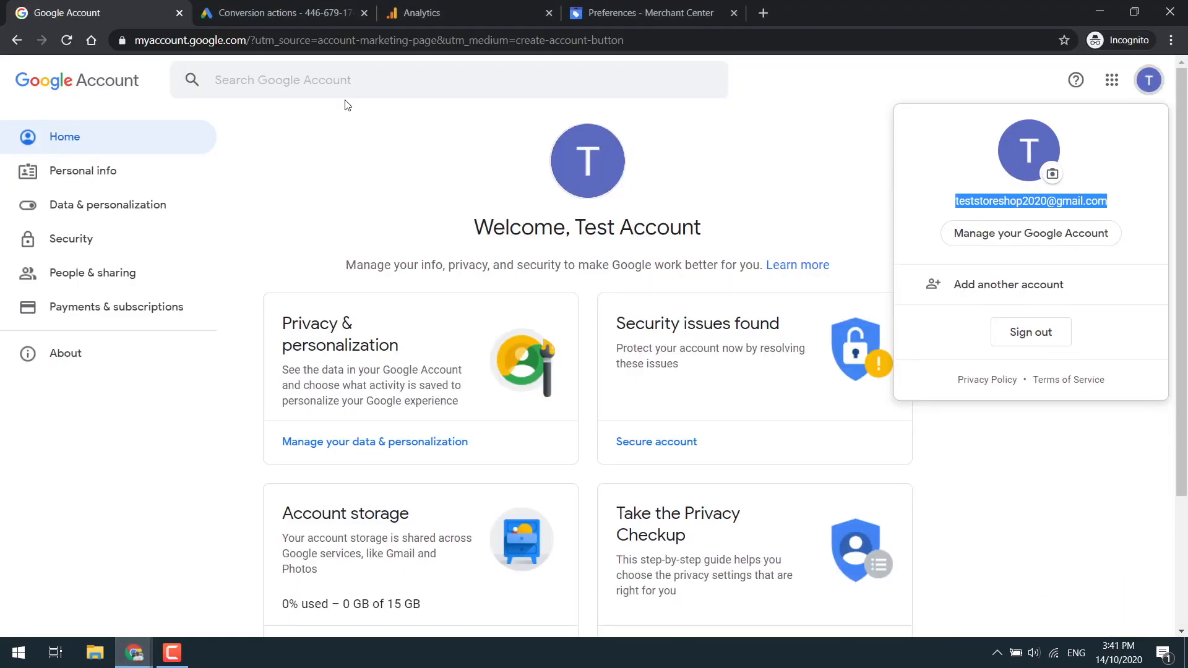
{"action": "left_click", "coordinate": [594, 11]}
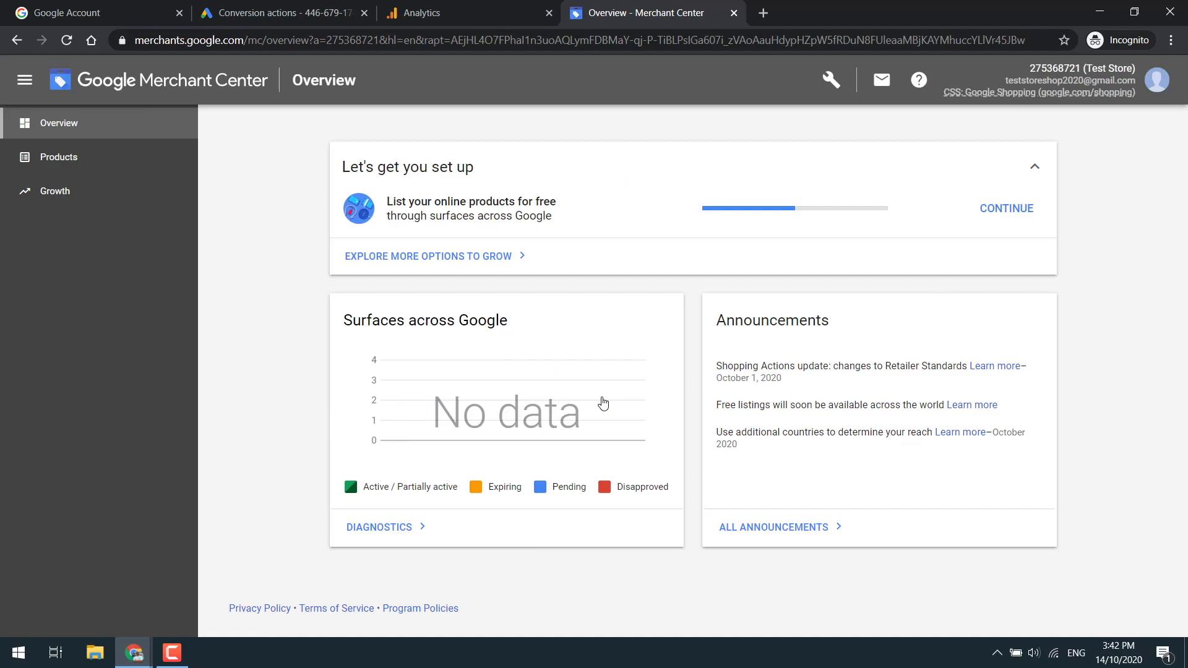
{"action": "left_click", "coordinate": [1002, 210]}
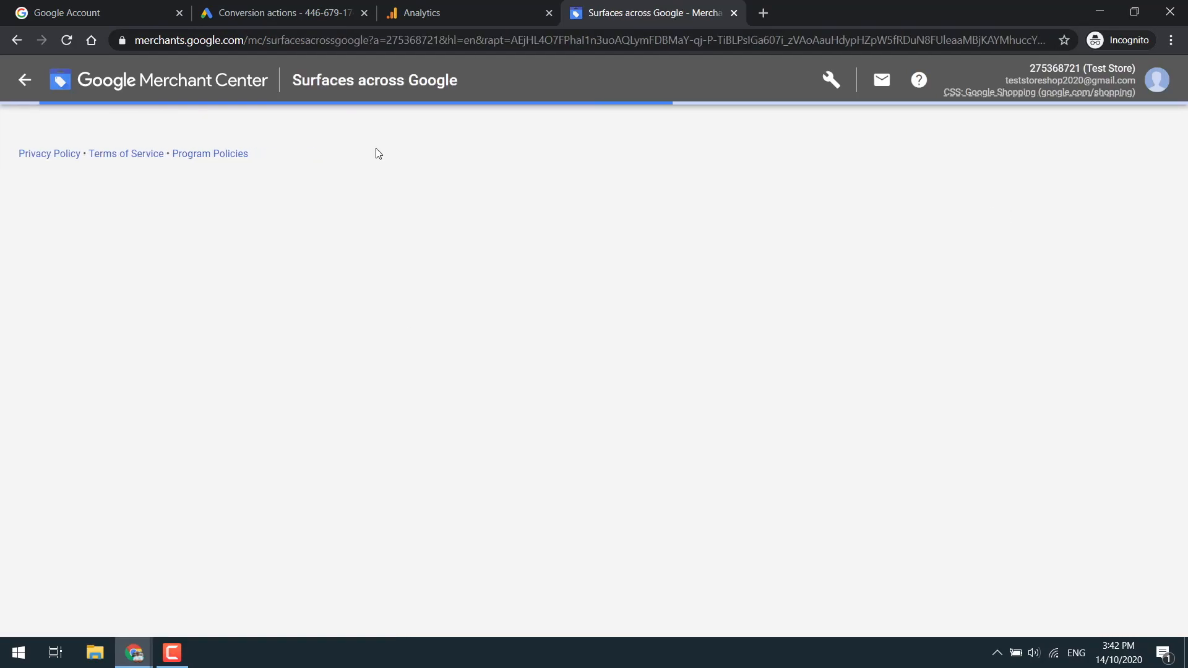
- Confirm that the account complies with the surfaces across Google policies, and review the setup tasks needed for activation
{"action": "scroll", "coordinate": [530, 285], "scroll_direction": "down", "scroll_amount": 5}
{"action": "scroll", "coordinate": [513, 300], "scroll_direction": "up", "scroll_amount": 2}
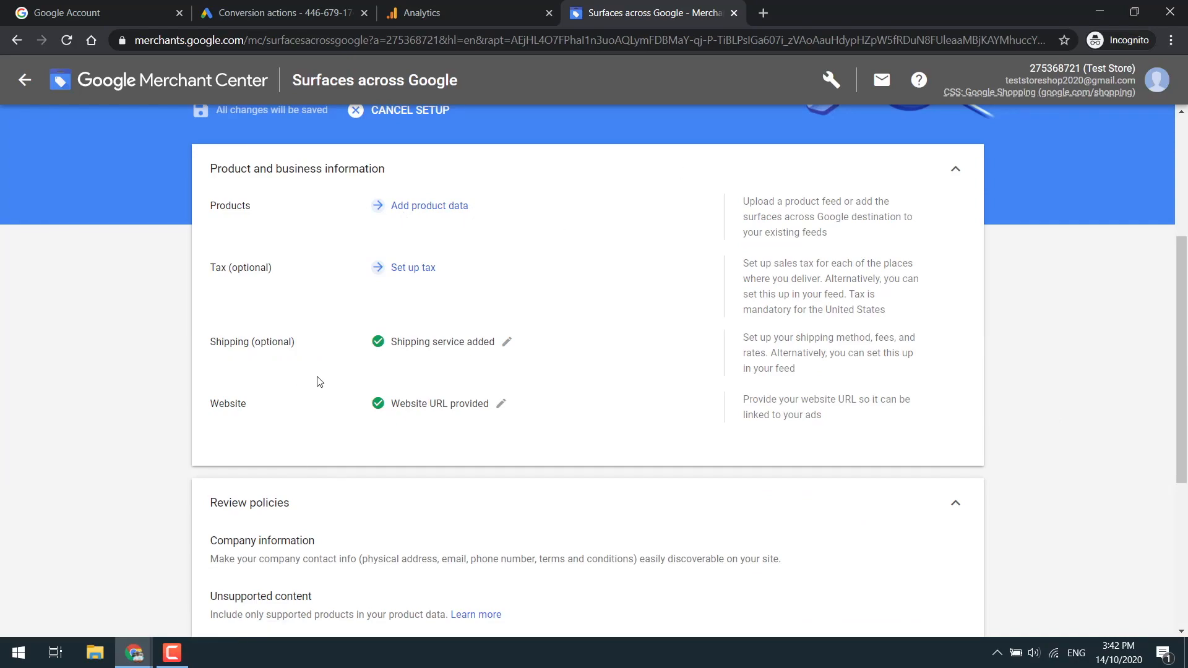
{"action": "scroll", "coordinate": [297, 433], "scroll_direction": "down", "scroll_amount": 5}
{"action": "left_click", "coordinate": [218, 396]}
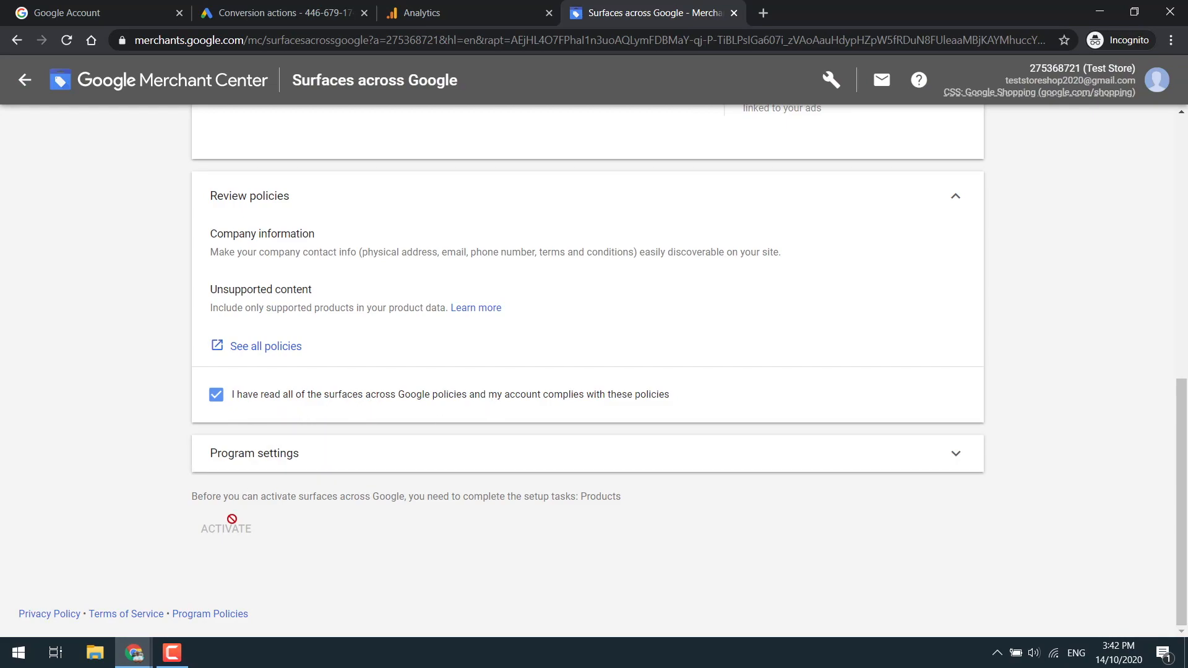
{"action": "scroll", "coordinate": [231, 520], "scroll_direction": "up", "scroll_amount": 15}
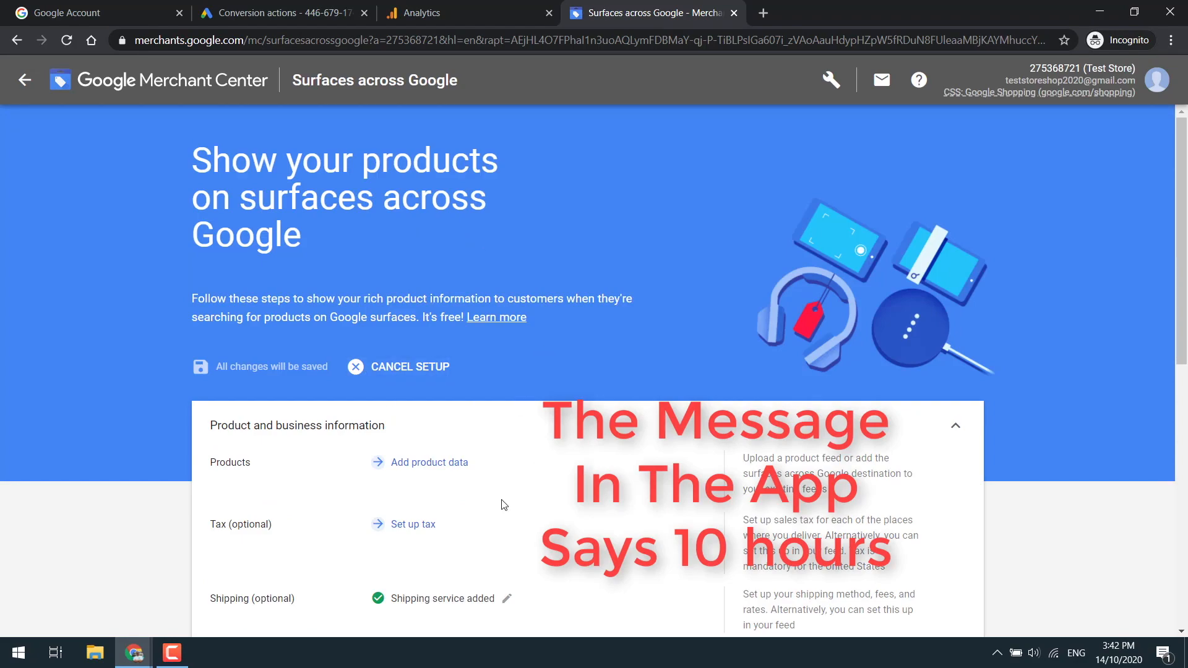
{"action": "scroll", "coordinate": [503, 504], "scroll_direction": "down", "scroll_amount": 4}
{"action": "scroll", "coordinate": [297, 495], "scroll_direction": "down", "scroll_amount": 5}
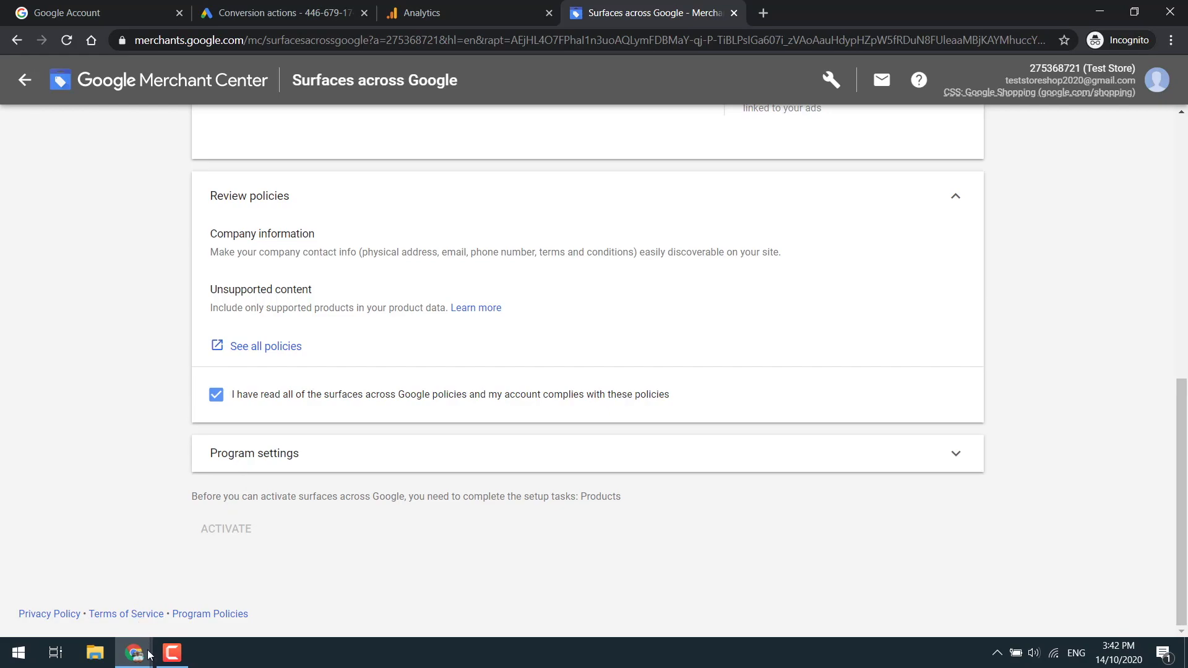
- Switch back to the Shopify admin window and add Google as a sales channel to the store
{"action": "mouse_move", "coordinate": [133, 657]}
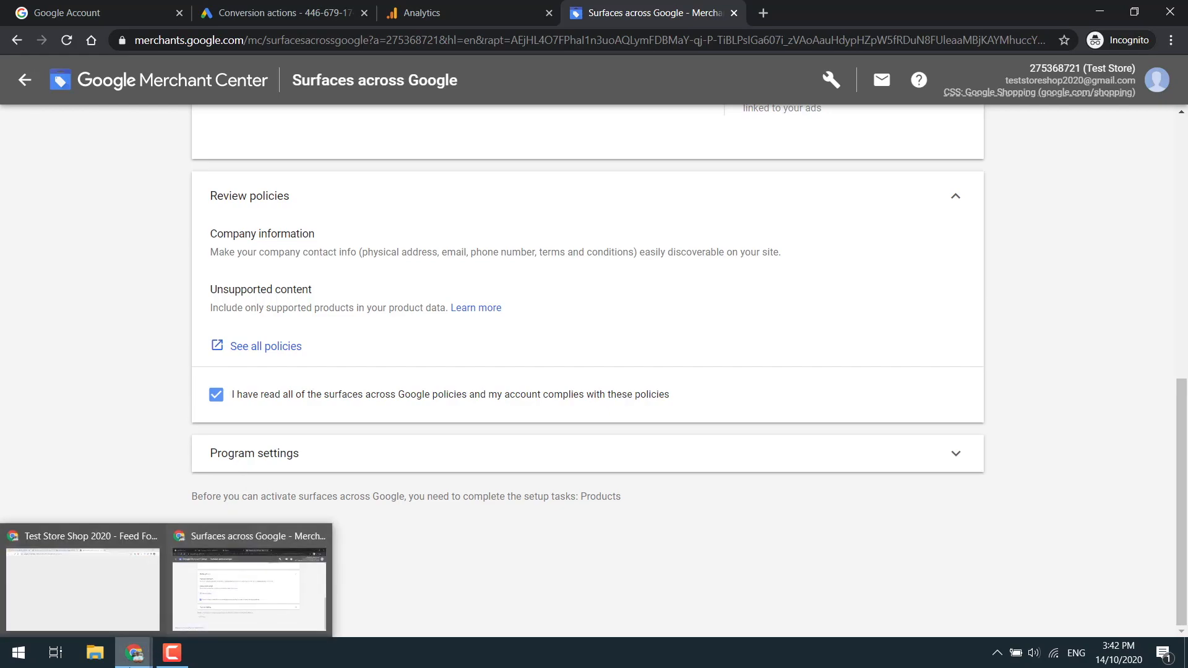
{"action": "left_click", "coordinate": [62, 575]}
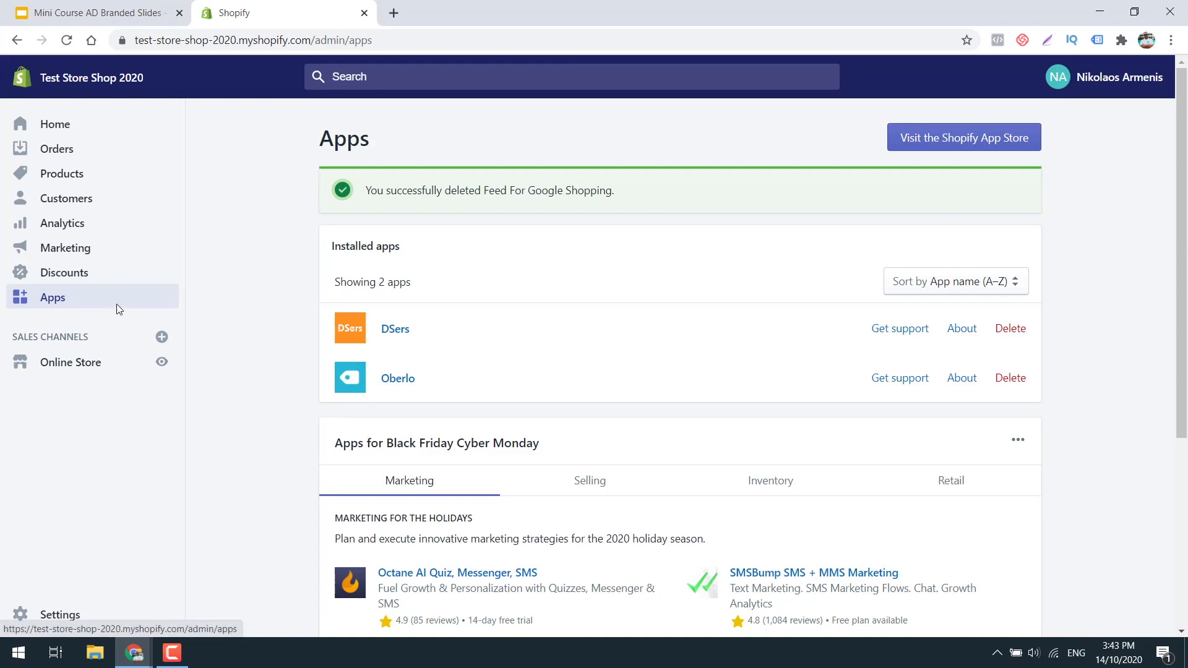
{"action": "left_click", "coordinate": [163, 339]}
{"action": "scroll", "coordinate": [550, 359], "scroll_direction": "down", "scroll_amount": 3}
{"action": "scroll", "coordinate": [551, 359], "scroll_direction": "down", "scroll_amount": 2}
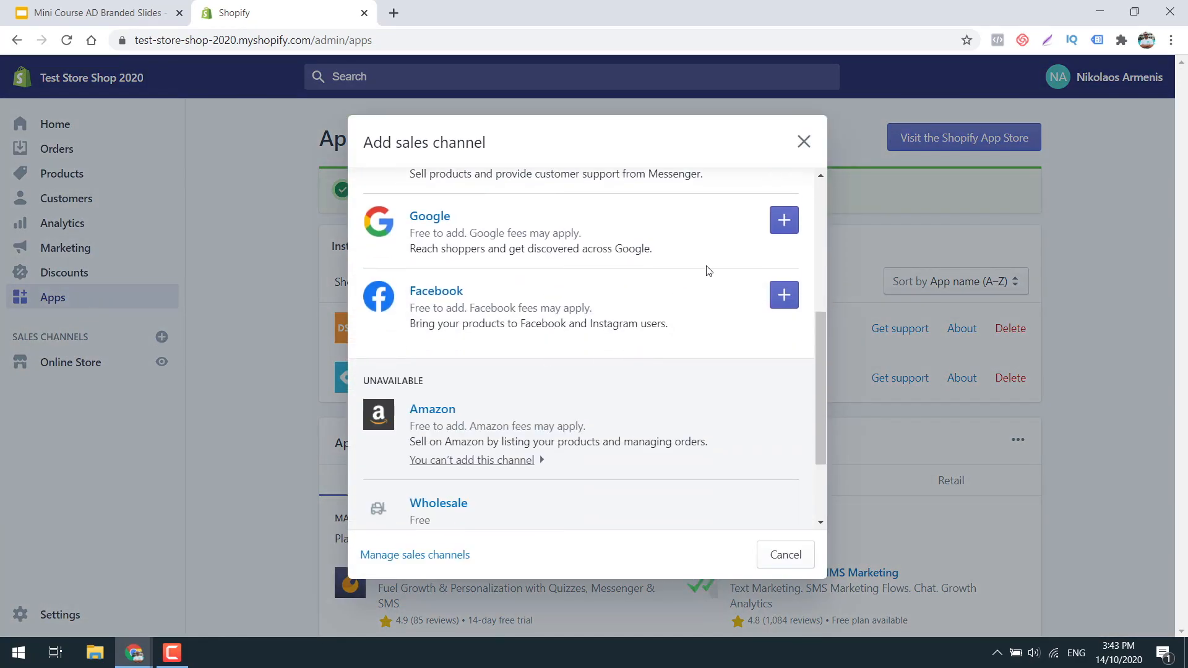
{"action": "left_click", "coordinate": [781, 221]}
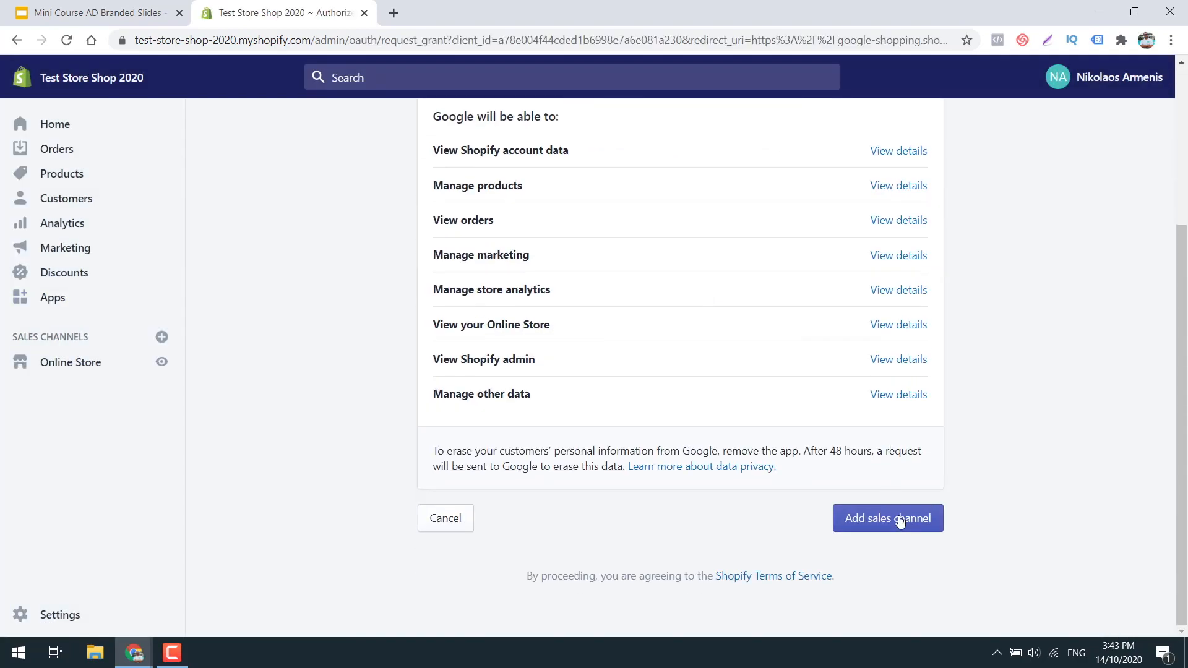
{"action": "left_click", "coordinate": [886, 518]}
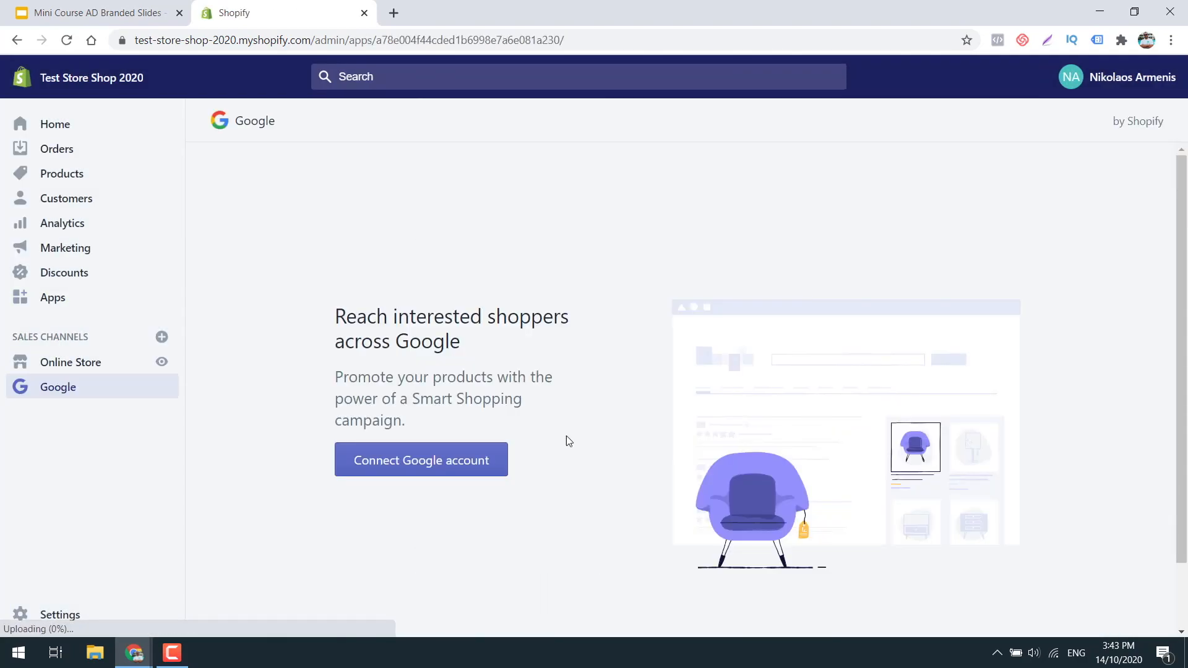
- Connect the Google account by allowing shopifycloud.com access, and look over the Google channel's store requirements and marketing options
{"action": "left_click", "coordinate": [458, 460]}
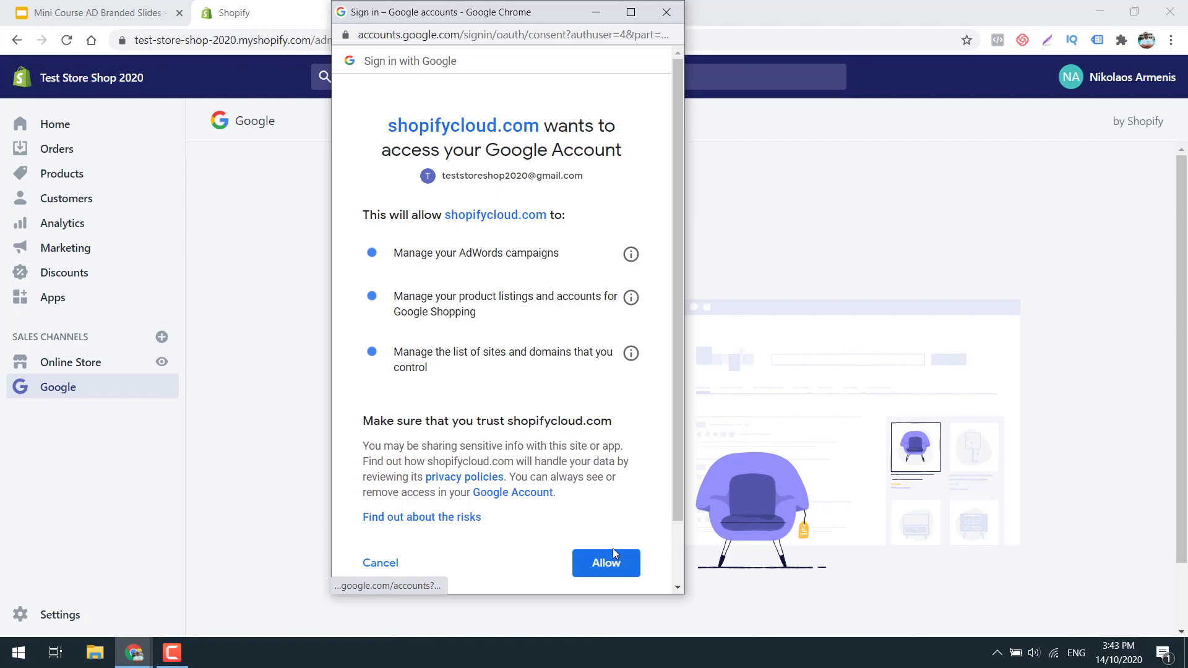
{"action": "left_click", "coordinate": [612, 554]}
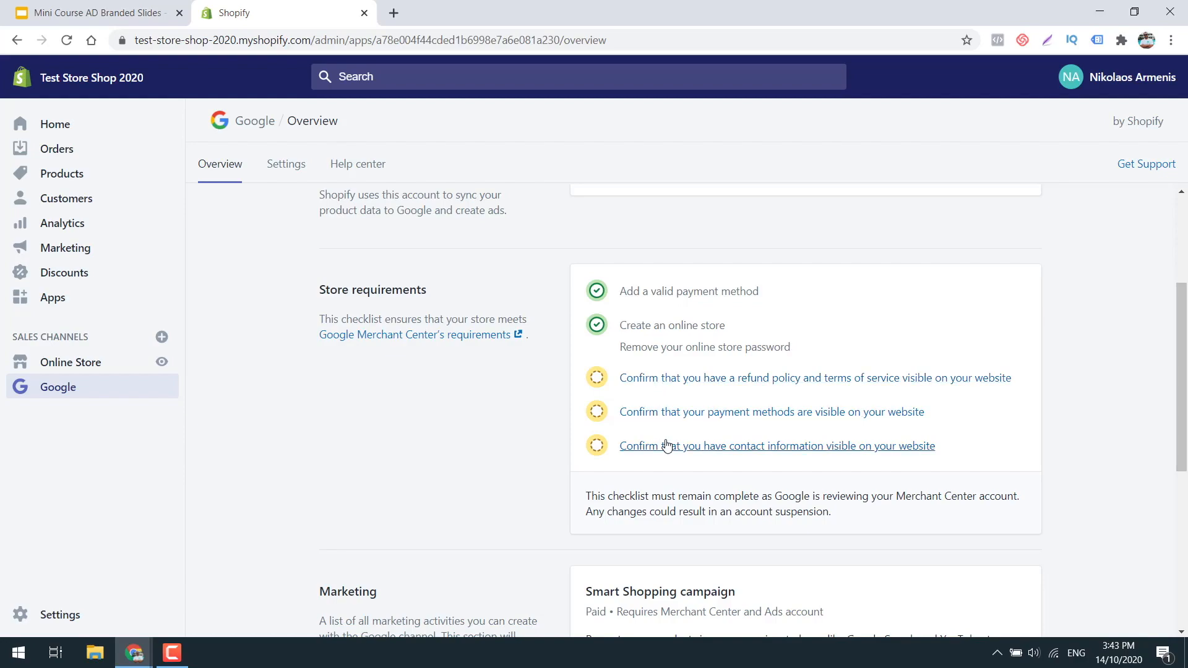
{"action": "scroll", "coordinate": [666, 428], "scroll_direction": "down", "scroll_amount": 3}
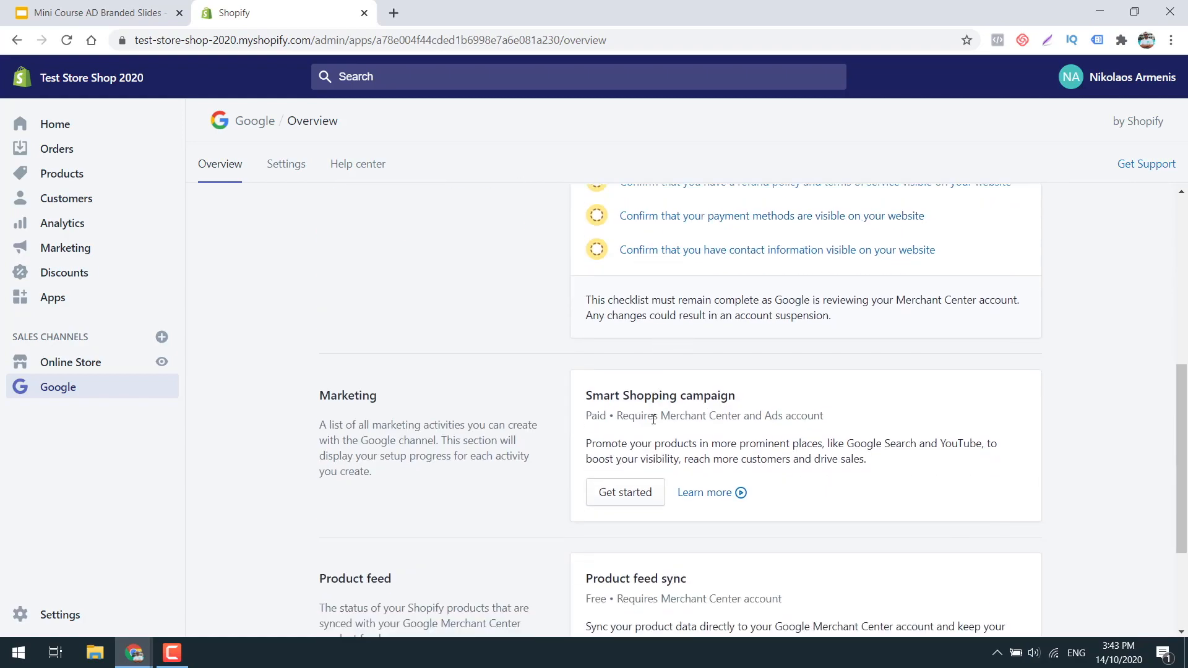
{"action": "scroll", "coordinate": [636, 424], "scroll_direction": "up", "scroll_amount": 1}
{"action": "scroll", "coordinate": [632, 423], "scroll_direction": "up", "scroll_amount": 5}
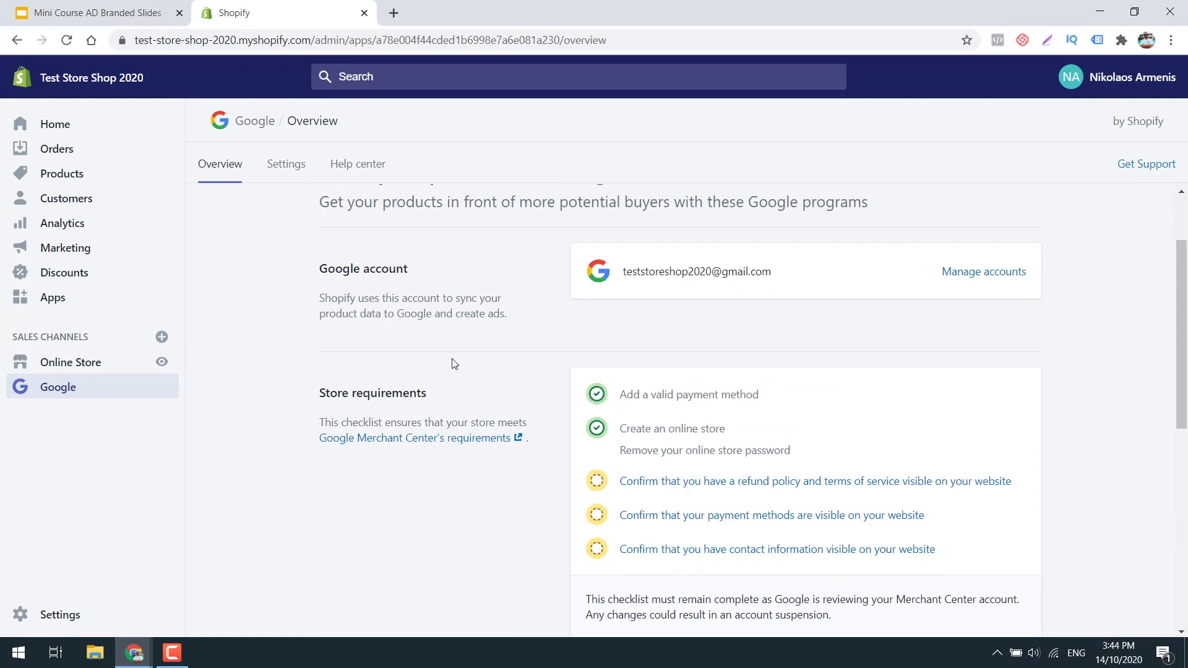
- Try to start the free Product feed sync to Google Merchant Center, and close the dialog about the store approval checklist
{"action": "scroll", "coordinate": [443, 363], "scroll_direction": "down", "scroll_amount": 4}
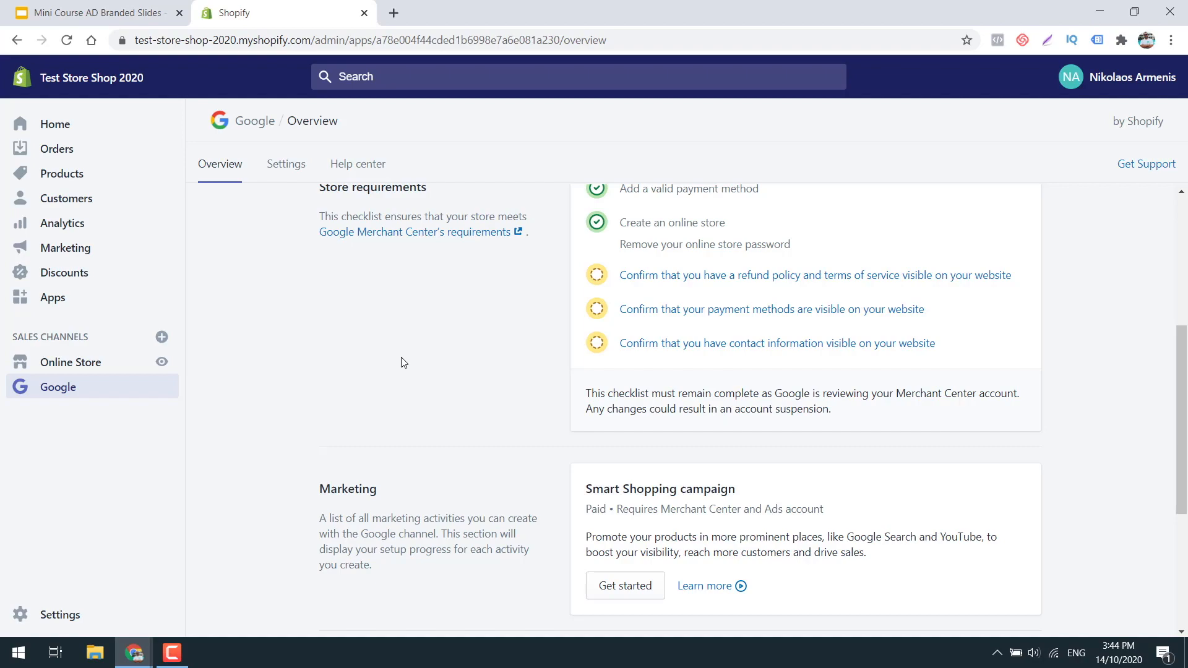
{"action": "scroll", "coordinate": [404, 362], "scroll_direction": "down", "scroll_amount": 3}
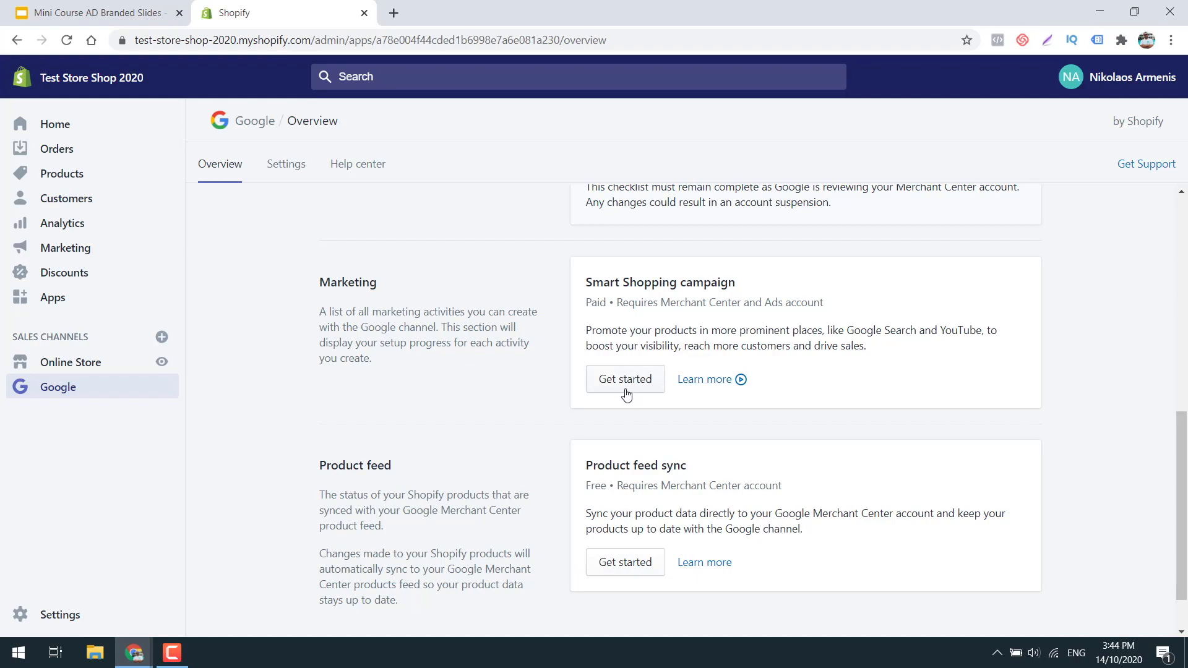
{"action": "scroll", "coordinate": [626, 394], "scroll_direction": "down", "scroll_amount": 1}
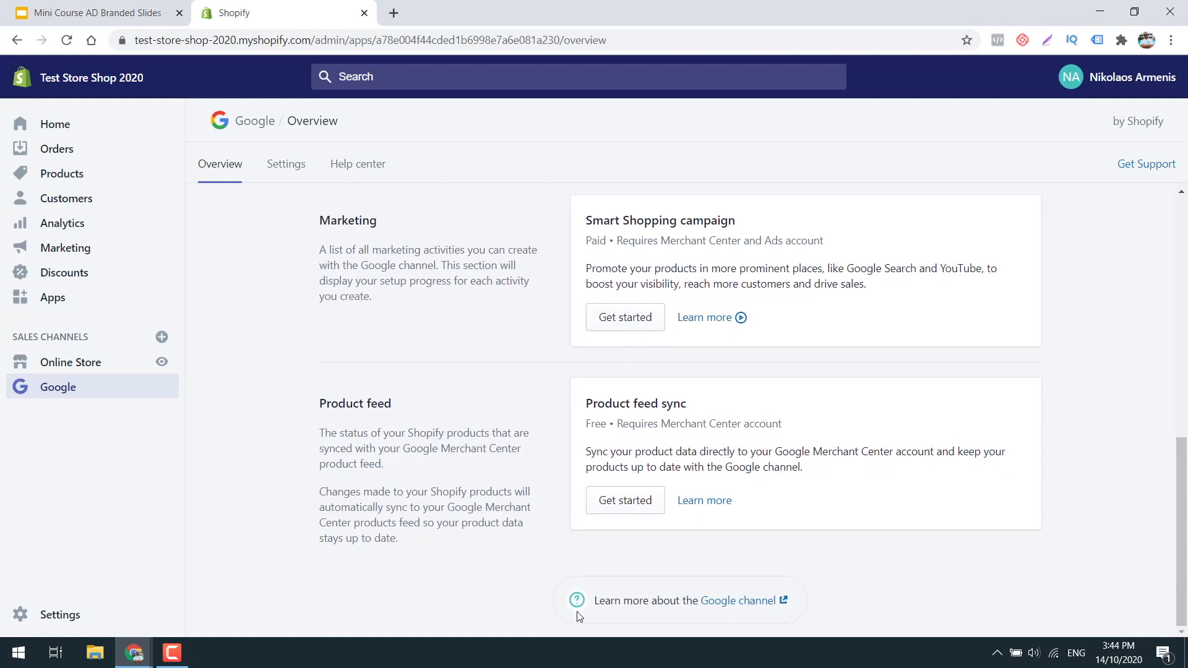
{"action": "left_click", "coordinate": [625, 500]}
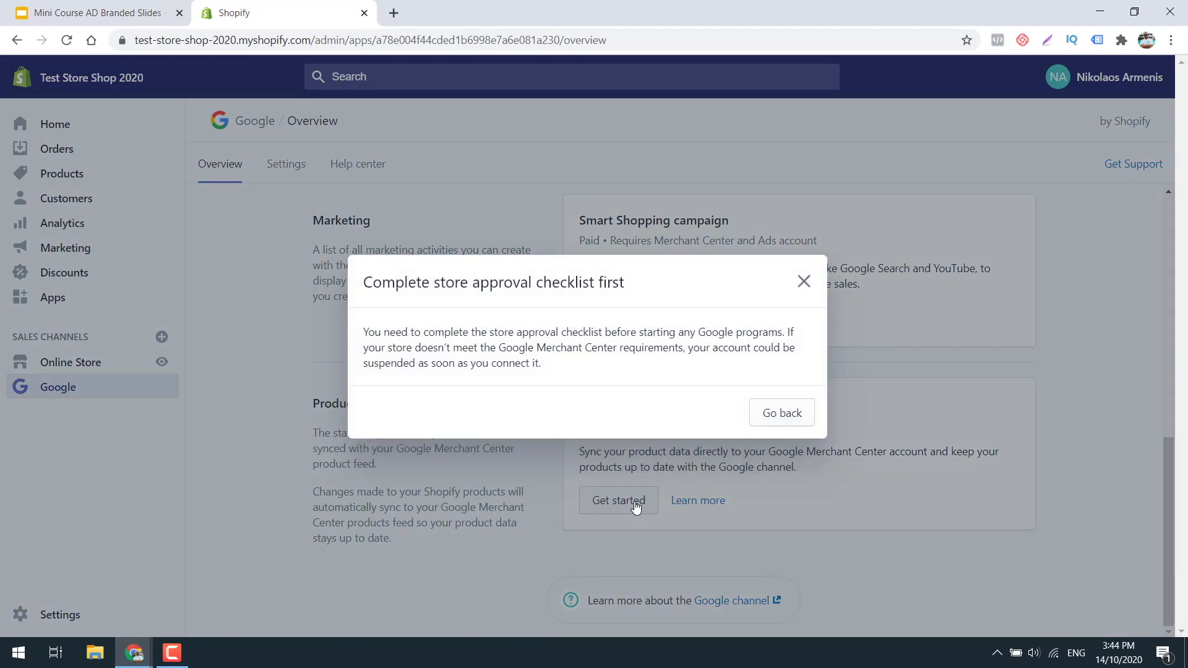
{"action": "left_click", "coordinate": [804, 280]}
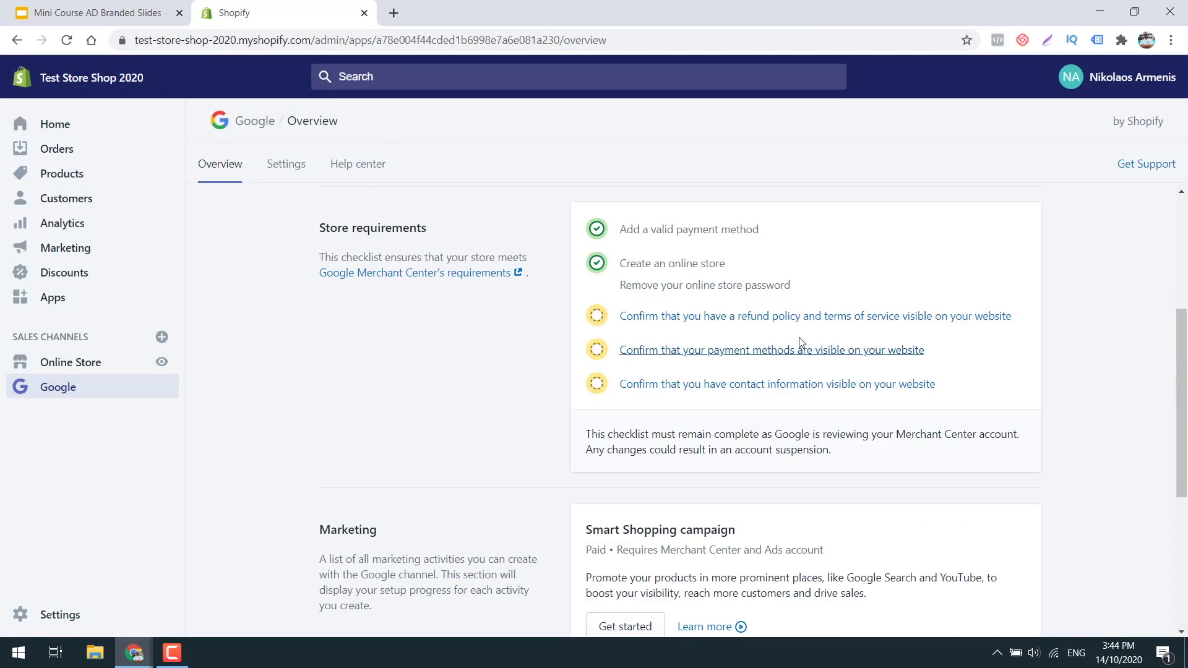
- Recheck the store requirements checklist, try to start the Smart Shopping campaign, and dismiss the dialog
{"action": "scroll", "coordinate": [589, 540], "scroll_direction": "up", "scroll_amount": 4}
{"action": "scroll", "coordinate": [733, 547], "scroll_direction": "down", "scroll_amount": 1}
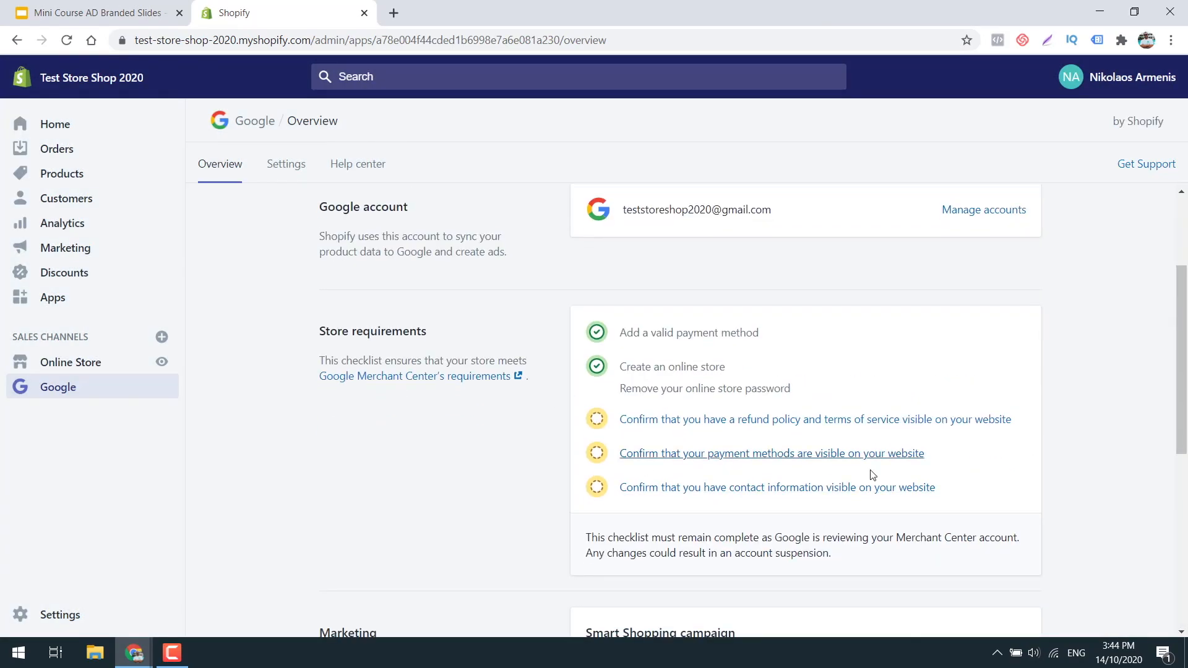
{"action": "scroll", "coordinate": [870, 473], "scroll_direction": "down", "scroll_amount": 5}
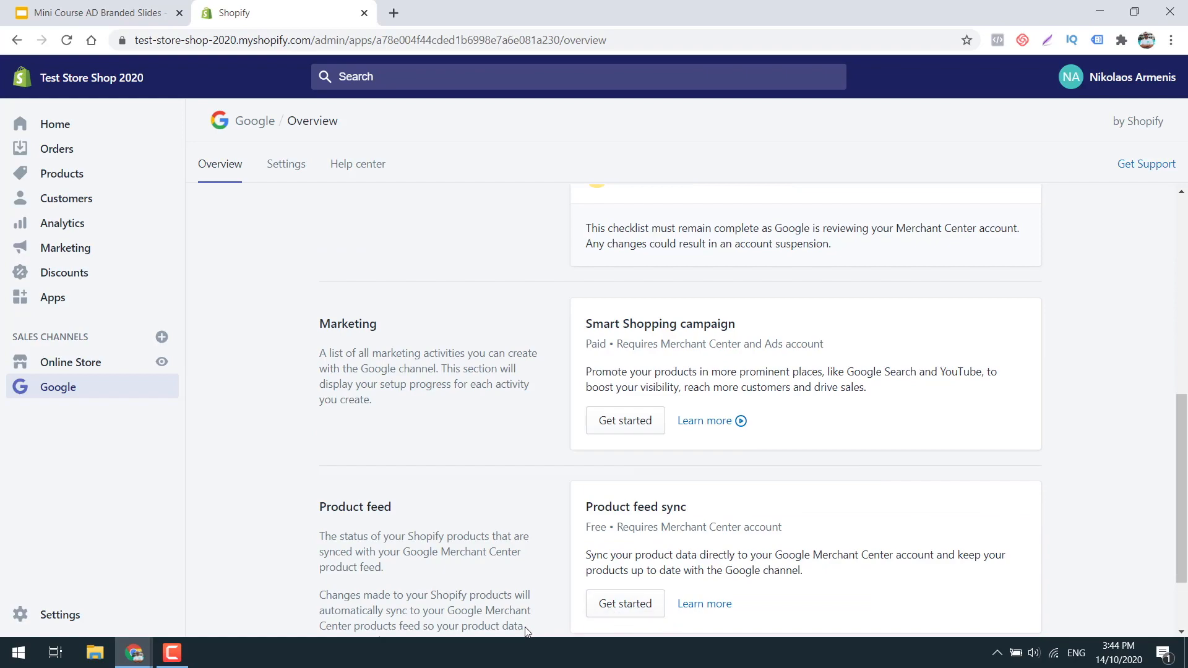
{"action": "left_click", "coordinate": [640, 413]}
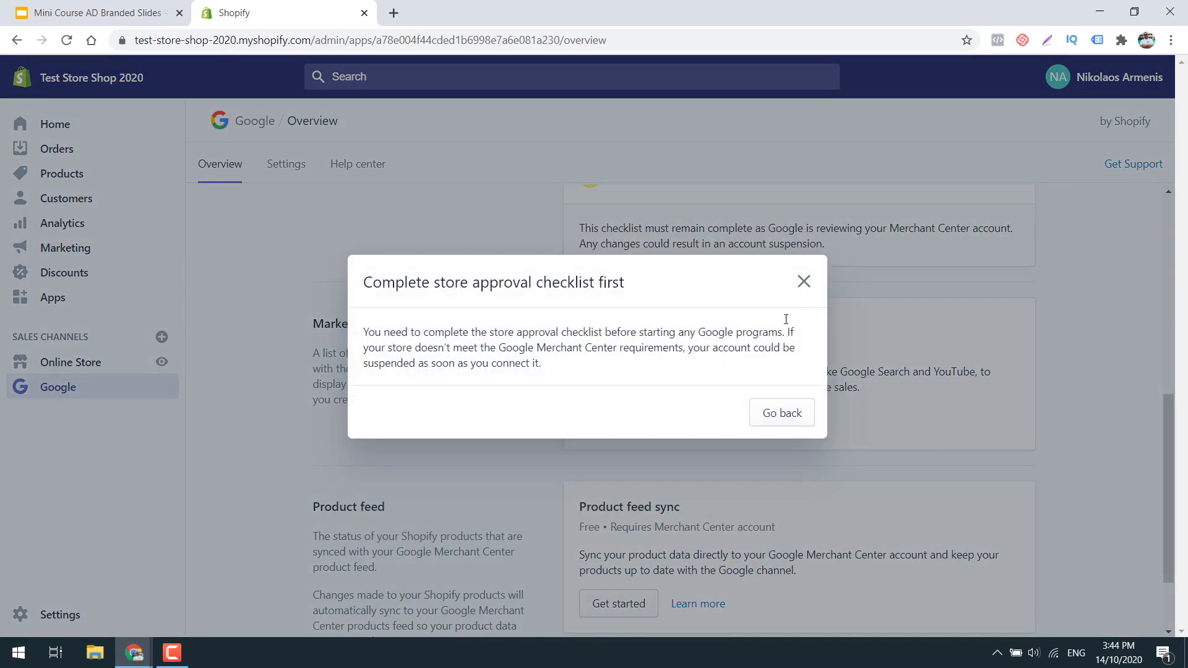
{"action": "left_click", "coordinate": [803, 280]}
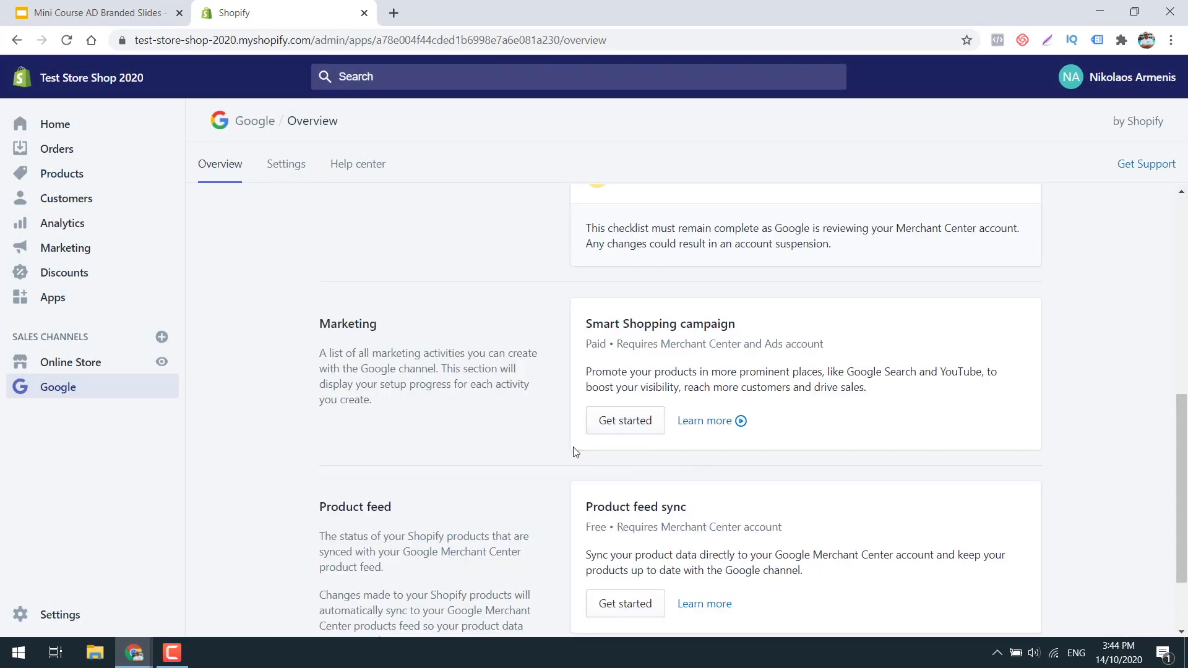